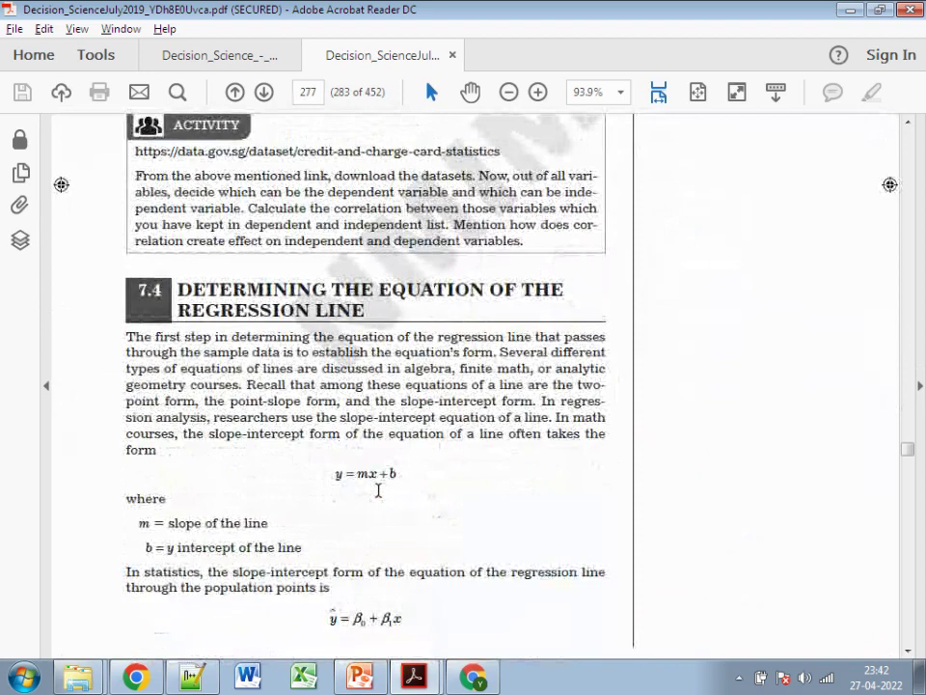
# Step: Examine the textbook's regression line section, from the slope-intercept equation on page 277 to the least squares analysis on page 279
pyautogui.scroll(-5, 368, 467)
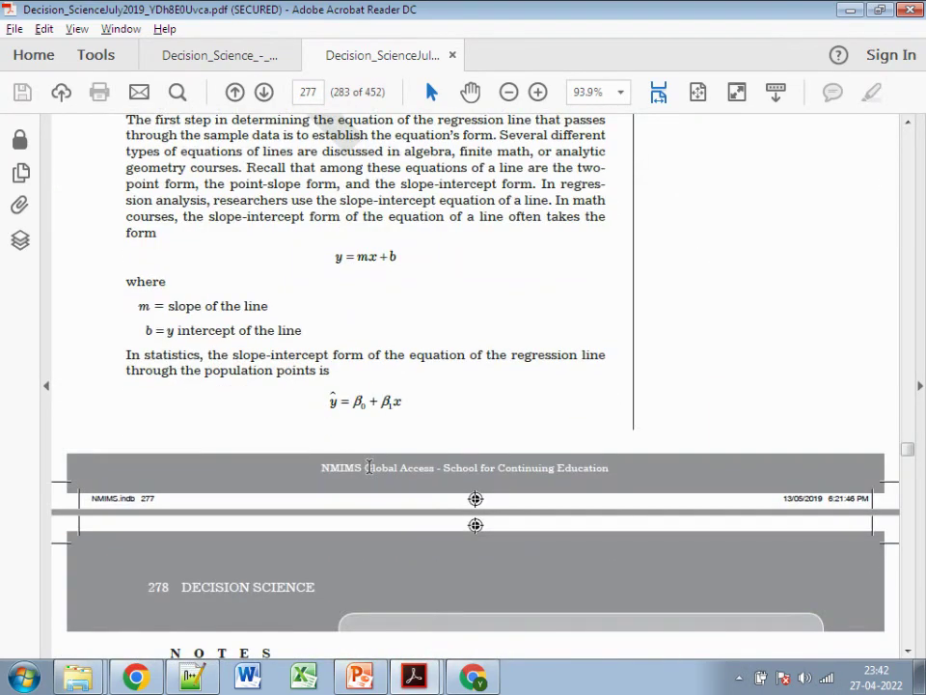
pyautogui.scroll(-10, 367, 273)
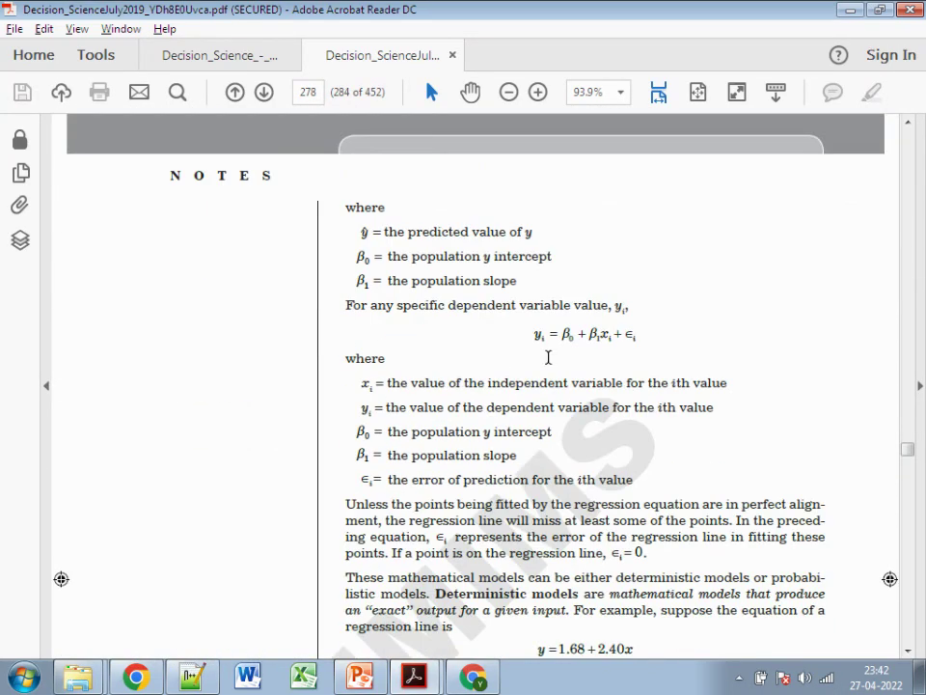
pyautogui.scroll(-14, 548, 357)
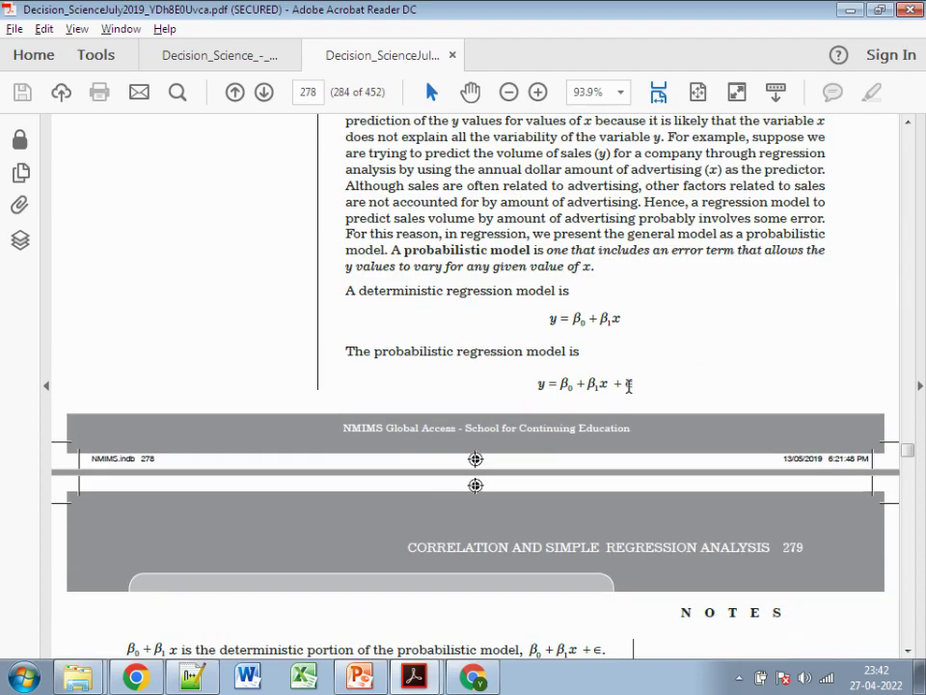
pyautogui.scroll(-4, 628, 386)
pyautogui.scroll(-13, 628, 389)
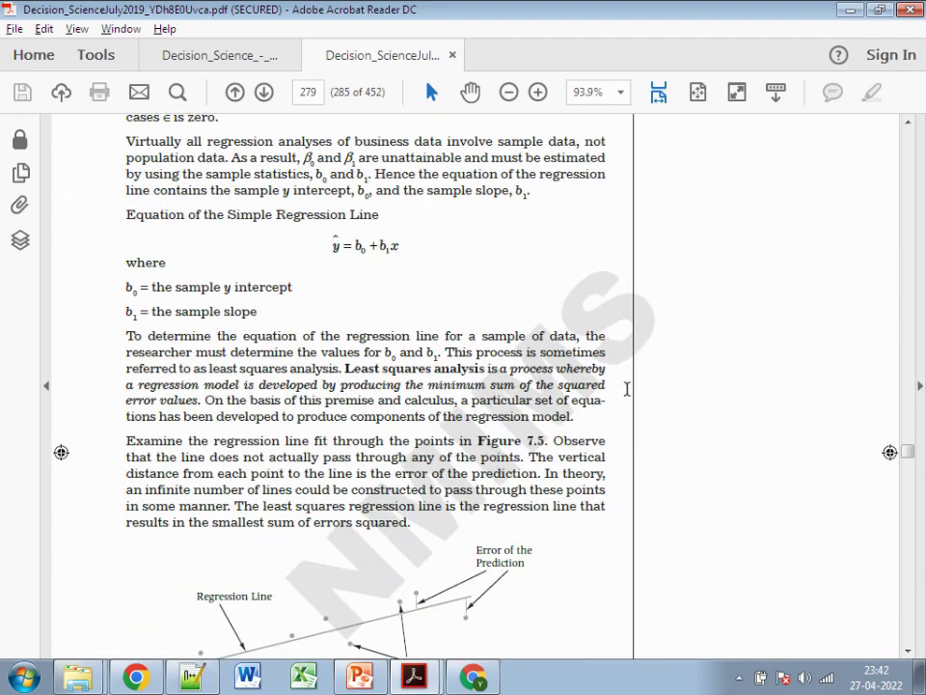
# Step: Switch to Excel with a blank workbook and dismiss the Microsoft Office activation notice
pyautogui.hotkey('alt', 'Tab')
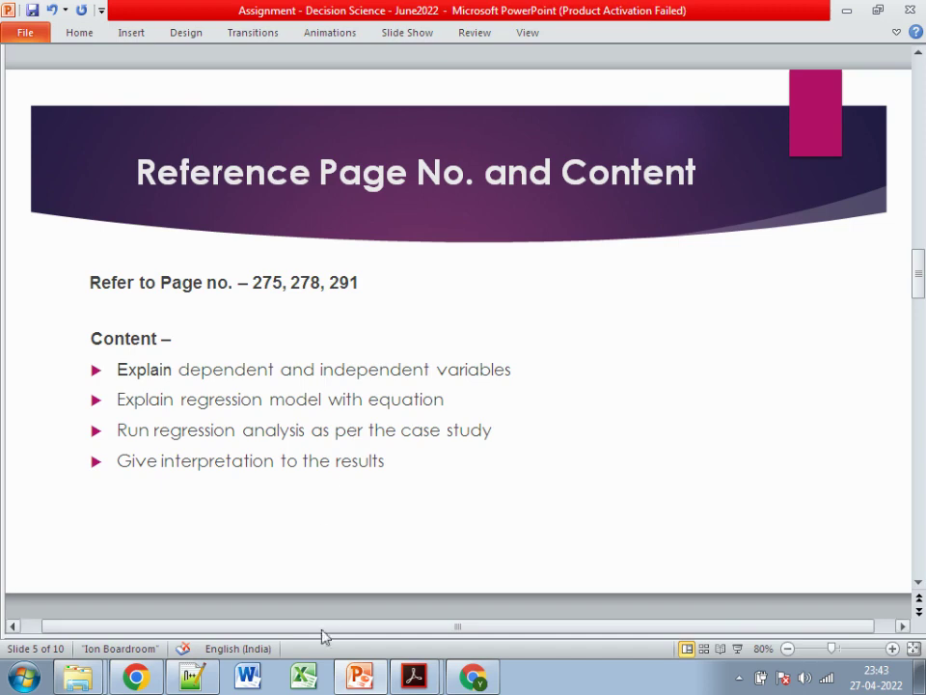
pyautogui.click(303, 676)
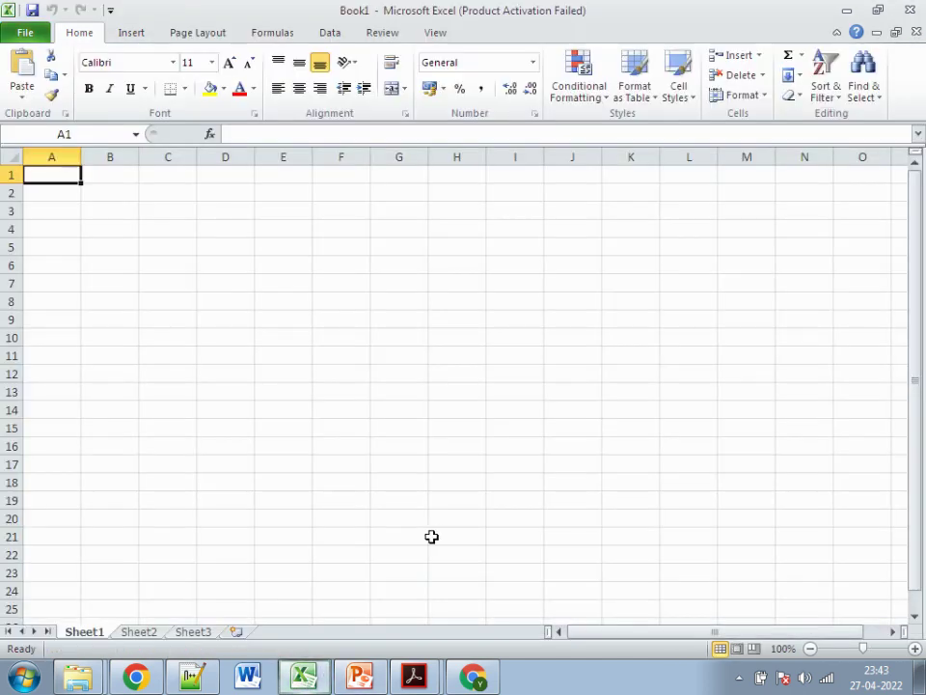
pyautogui.click(227, 301)
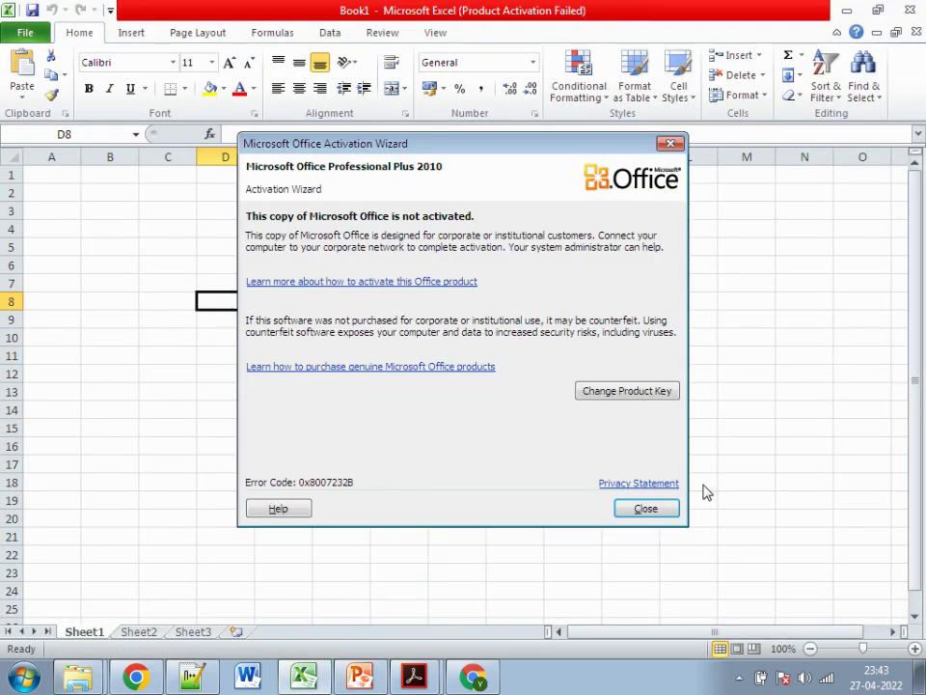
pyautogui.click(644, 508)
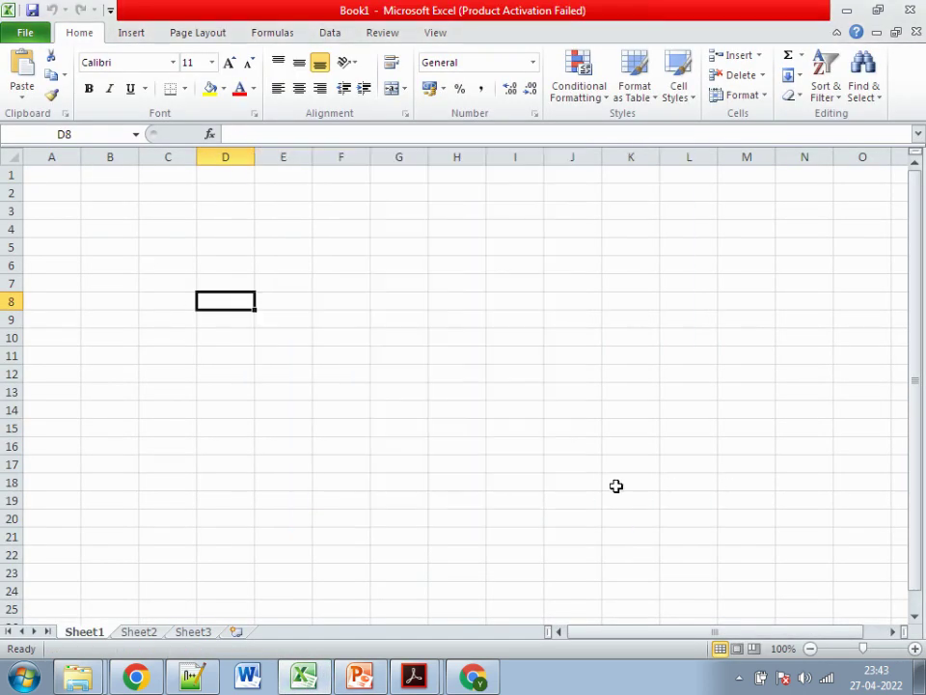
# Step: Enter the row labels a, b, c, d and e in cells D7 to D11
pyautogui.click(226, 280)
pyautogui.write('a')
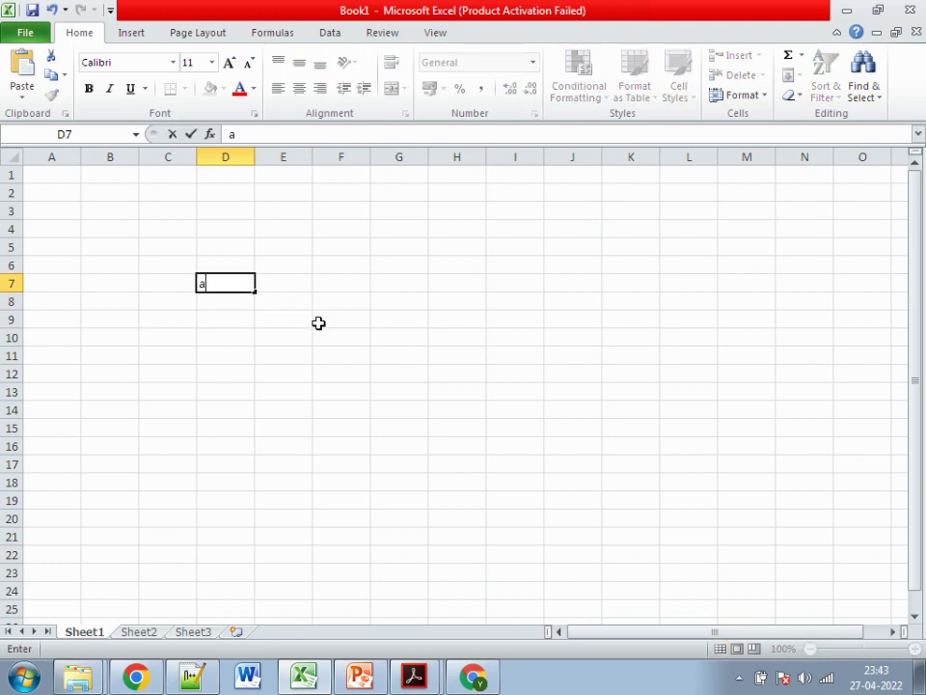
pyautogui.press('Return')
pyautogui.write('b')
pyautogui.press('Return')
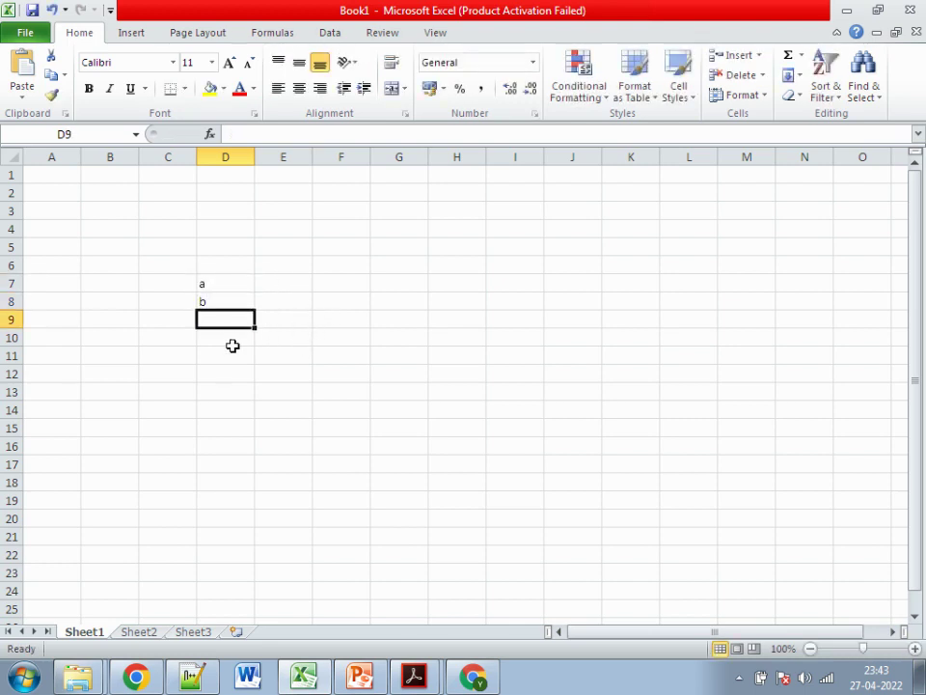
pyautogui.write('c')
pyautogui.press('Return')
pyautogui.write('d')
pyautogui.press('Return')
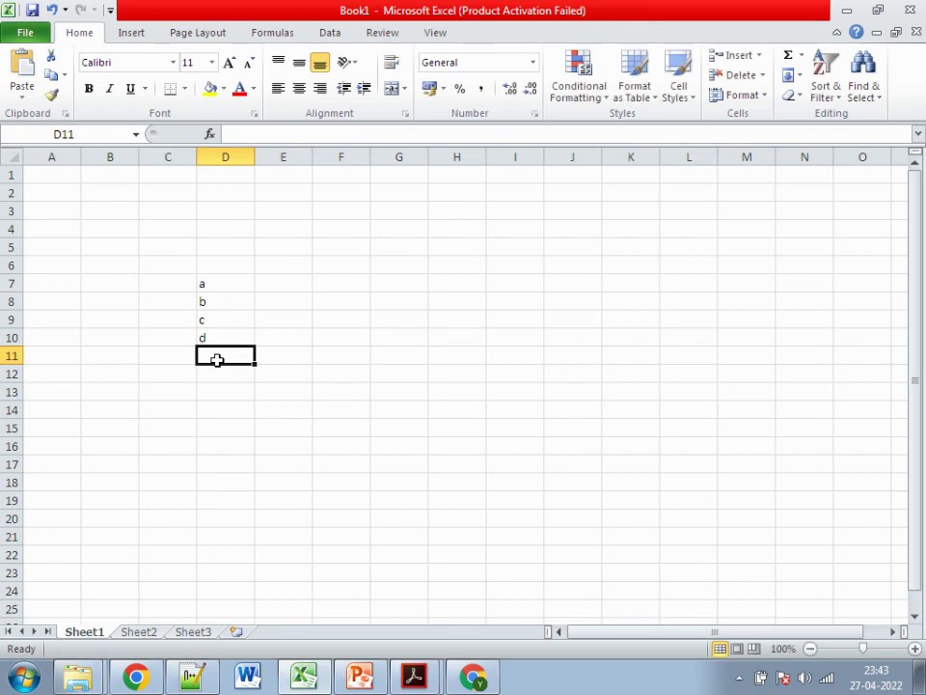
pyautogui.write('e')
# Step: Enter the column headers X, Y, Z1 and Z2 in cells E6 to H6
pyautogui.click(279, 263)
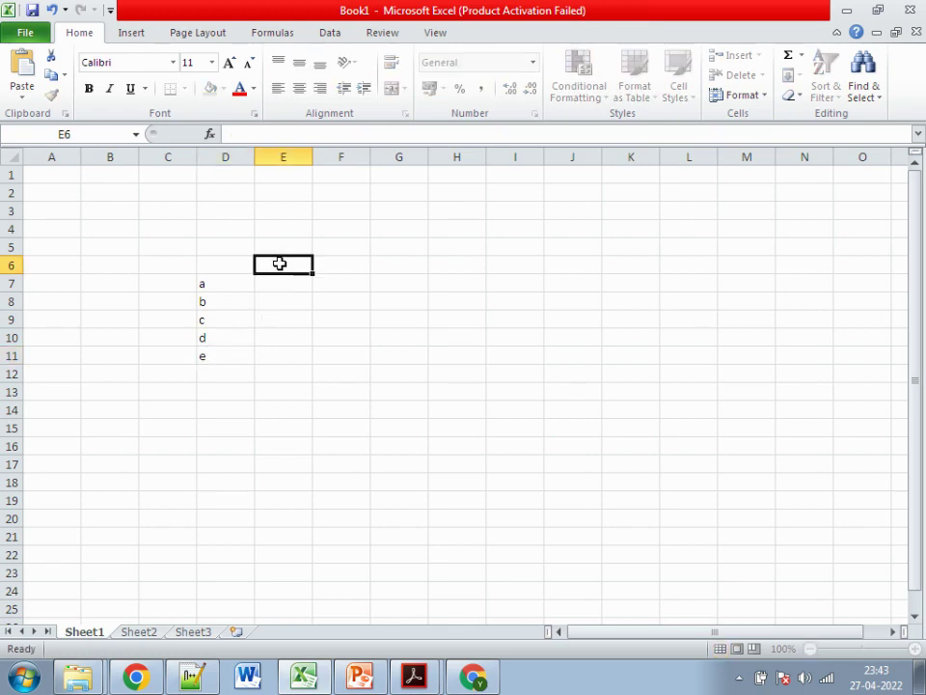
pyautogui.write('X')
pyautogui.click(330, 262)
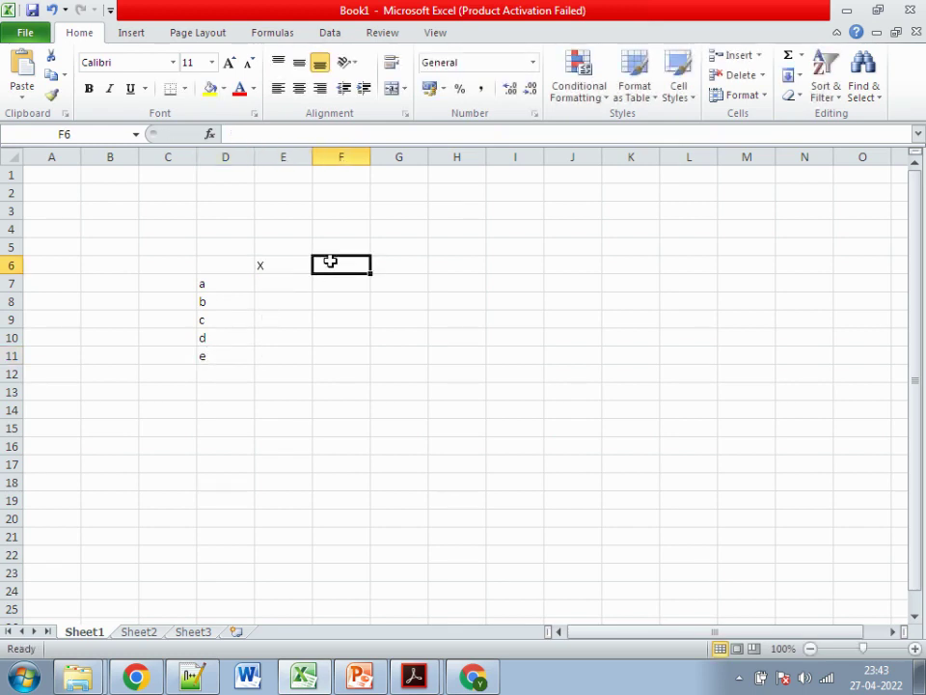
pyautogui.write('Y')
pyautogui.click(374, 260)
pyautogui.write('Z')
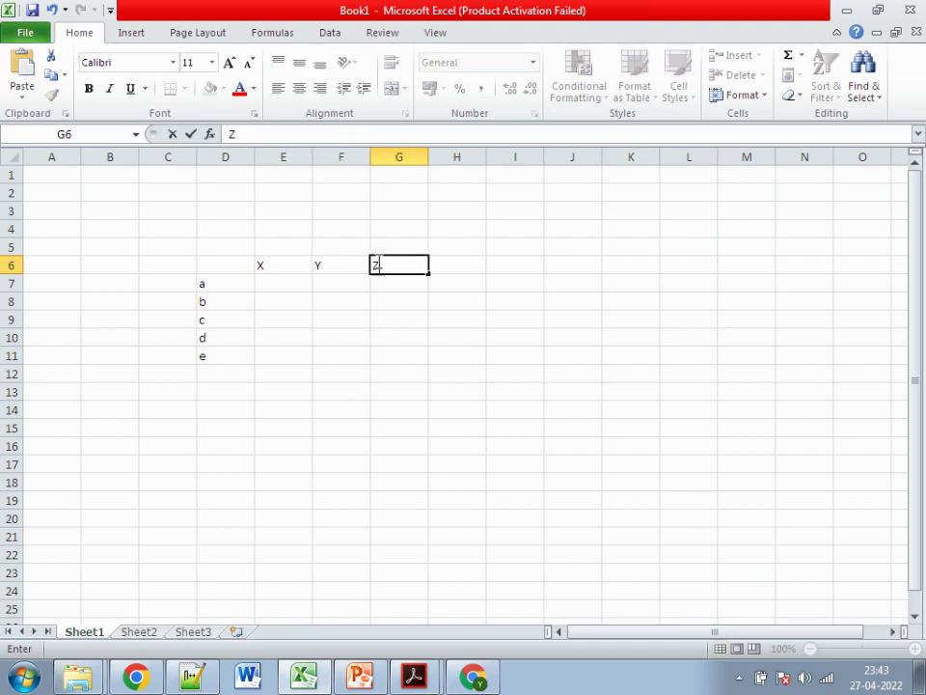
pyautogui.click(456, 264)
pyautogui.write('Z')
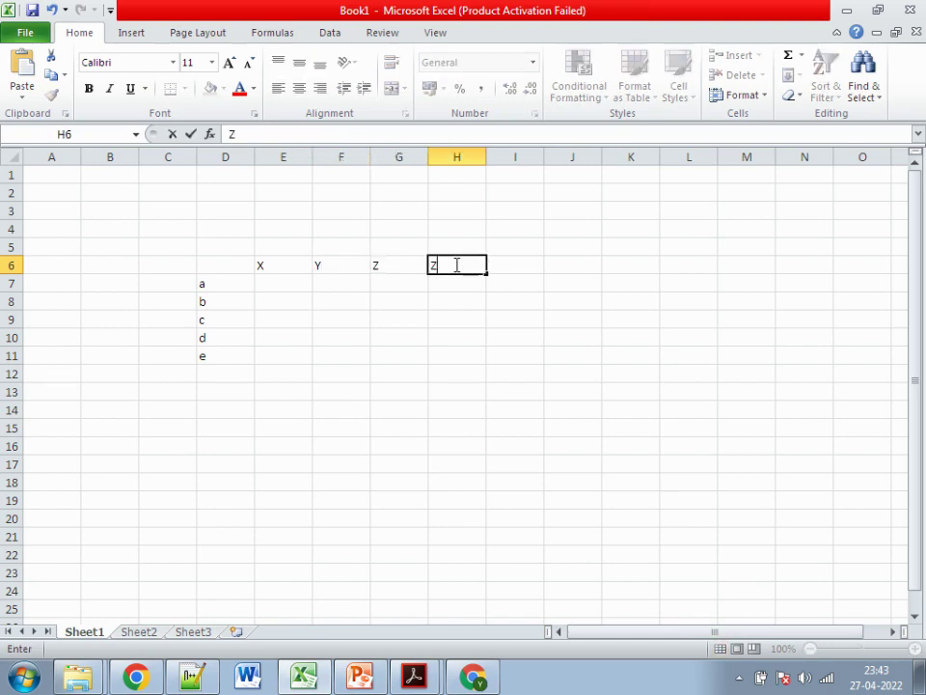
pyautogui.doubleClick(407, 261)
pyautogui.write('1')
pyautogui.doubleClick(469, 265)
pyautogui.write('Z')
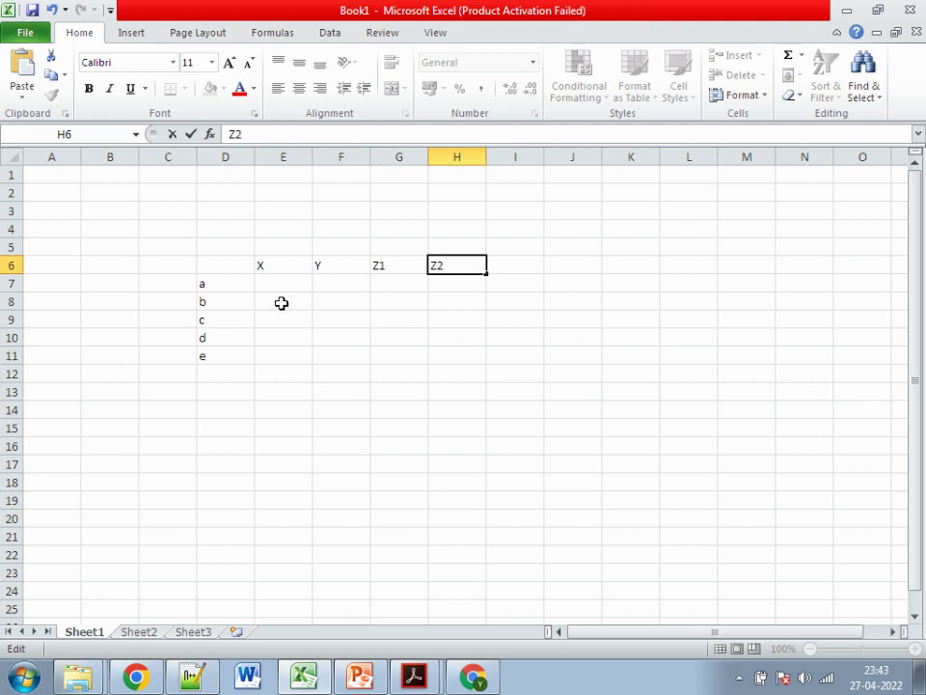
# Step: Fill columns X, Y and Z1 with 432, 432, 65 in row a and 32543, 43, 4324 in row b
pyautogui.click(292, 283)
pyautogui.write('432')
pyautogui.click(275, 302)
pyautogui.write('32543')
pyautogui.click(326, 303)
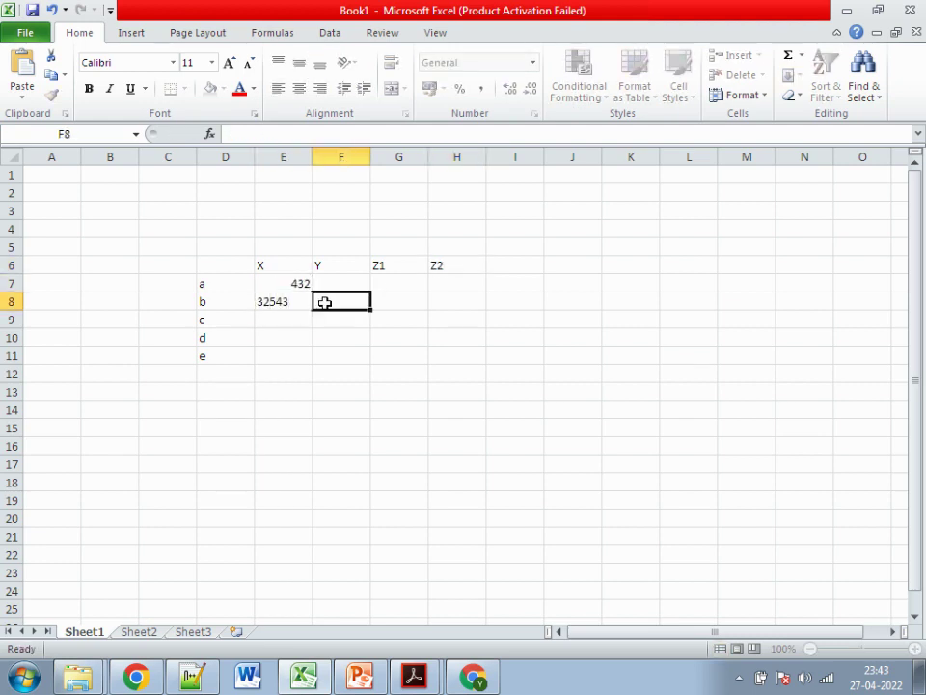
pyautogui.write('43')
pyautogui.click(380, 288)
pyautogui.write('65')
pyautogui.click(391, 300)
pyautogui.write('432')
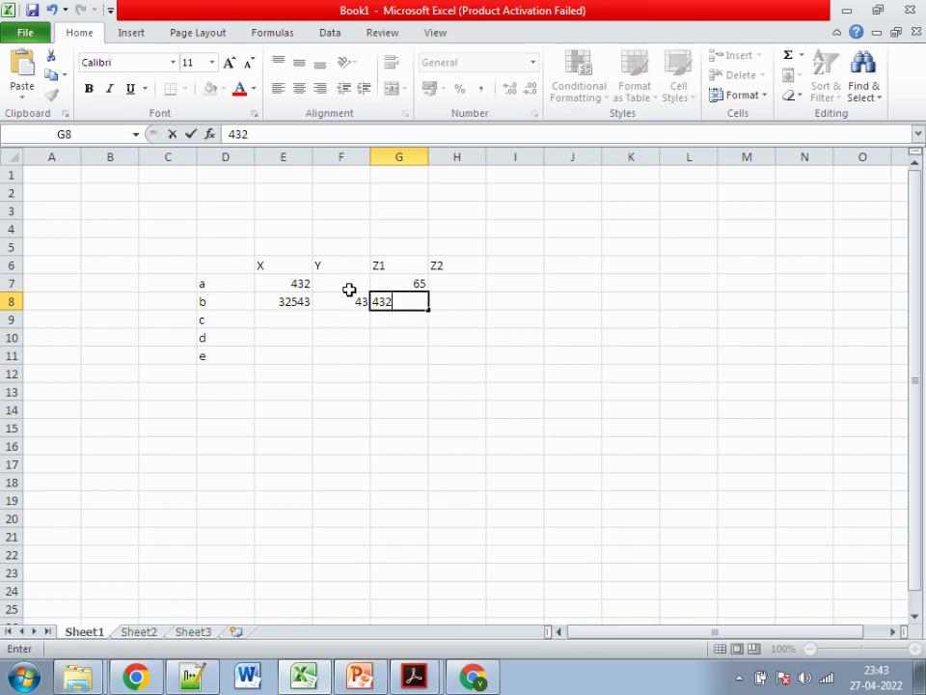
pyautogui.write('4')
pyautogui.click(349, 290)
pyautogui.write('432')
# Step: Enter 3243, 543 and 43 in row c under X, Y and Z1
pyautogui.click(304, 317)
pyautogui.write('3243')
pyautogui.click(364, 318)
pyautogui.write('543')
pyautogui.click(412, 321)
pyautogui.write('4')
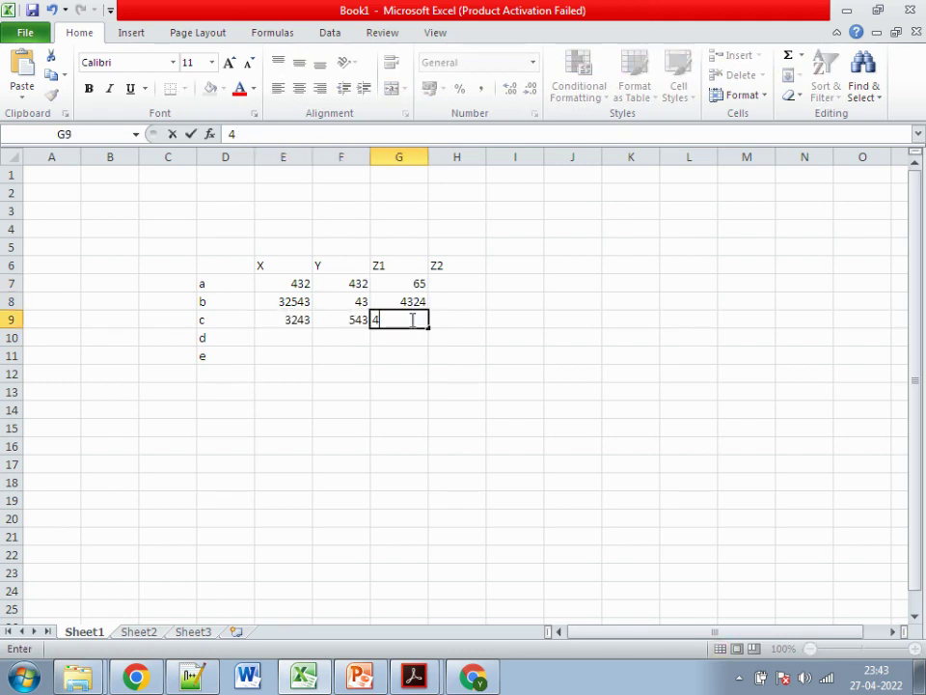
pyautogui.write('3')
# Step: Enter 653, 654 and 532 in the Z2 column for rows a, b and c
pyautogui.click(441, 288)
pyautogui.write('653')
pyautogui.click(445, 301)
pyautogui.write('654')
pyautogui.click(445, 323)
pyautogui.write('53')
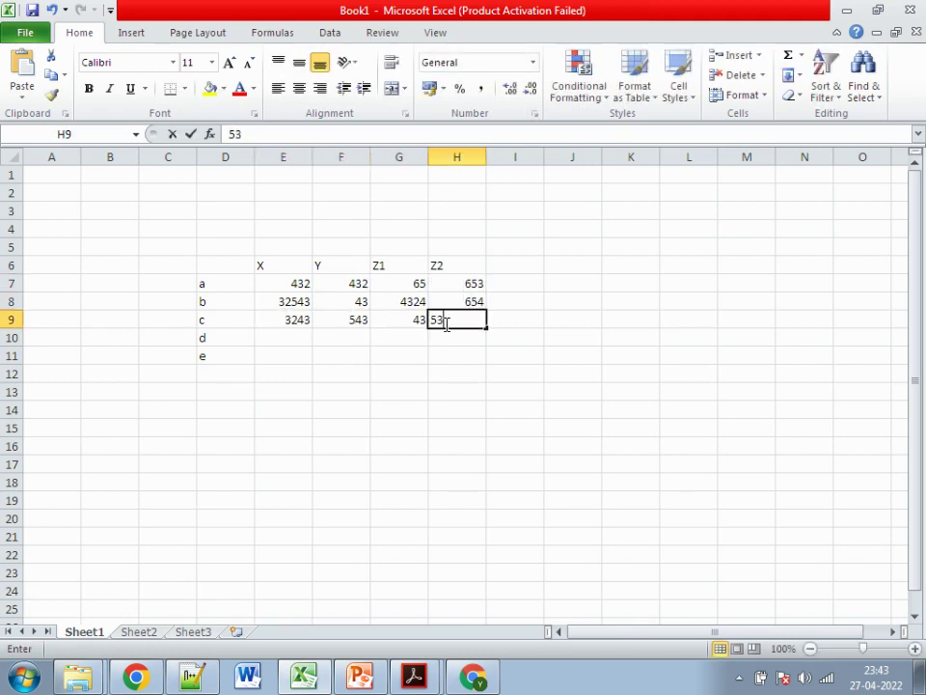
pyautogui.write('2')
# Step: Fill row d with 654, 43, 543 and 543 under X, Y, Z1 and Z2
pyautogui.click(444, 338)
pyautogui.write('543')
pyautogui.click(399, 338)
pyautogui.write('543')
pyautogui.click(346, 337)
pyautogui.write('43')
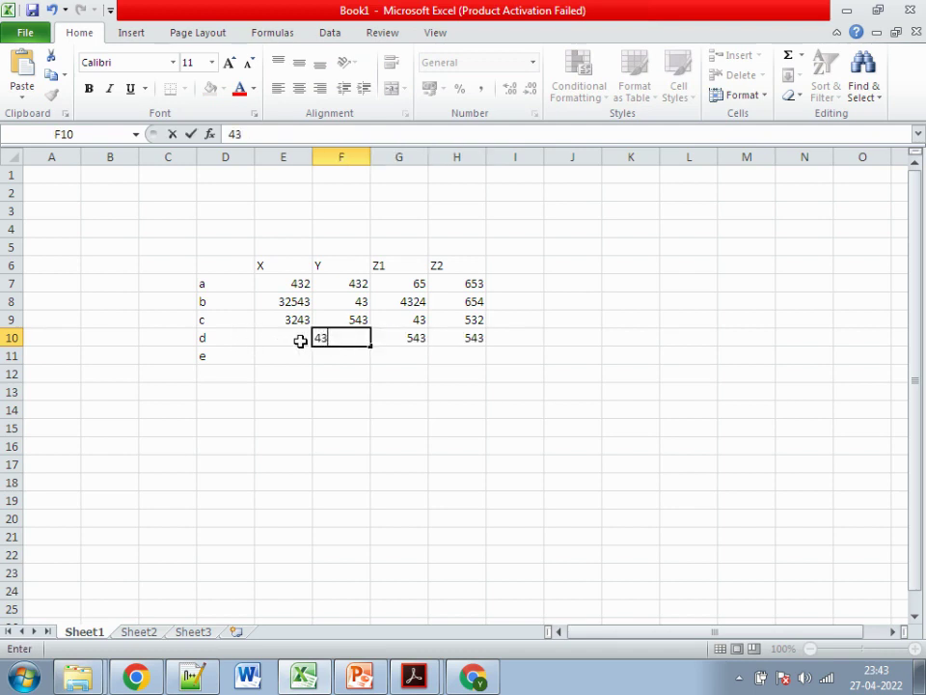
pyautogui.click(300, 340)
pyautogui.write('654')
# Step: Fill row e with 564, 765, 765 and 65 under X, Y, Z1 and Z2
pyautogui.click(293, 355)
pyautogui.write('564')
pyautogui.click(346, 353)
pyautogui.write('765')
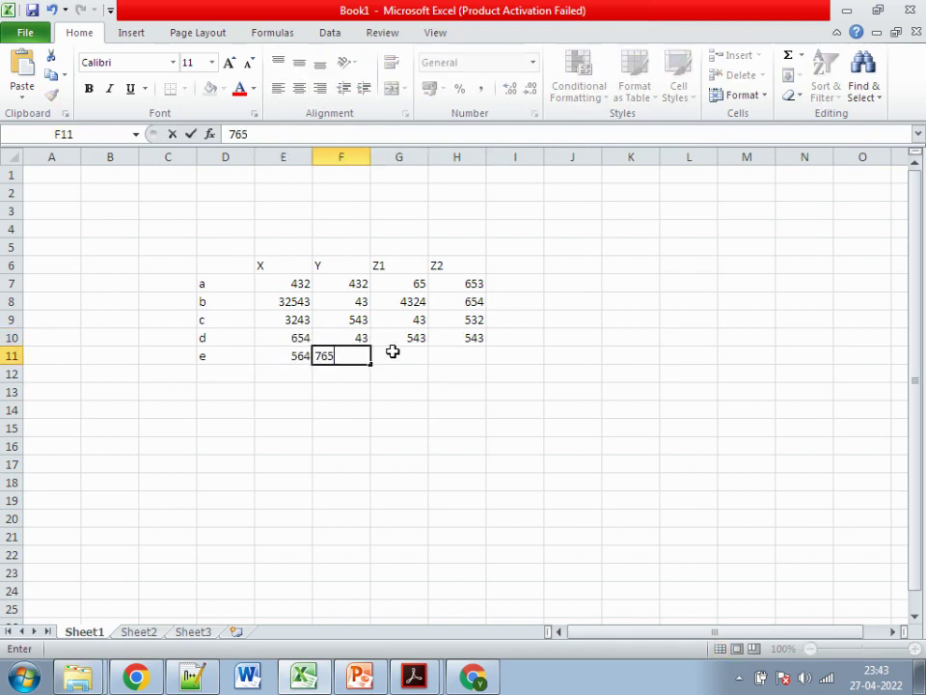
pyautogui.click(392, 352)
pyautogui.write('765')
pyautogui.click(453, 355)
pyautogui.write('65')
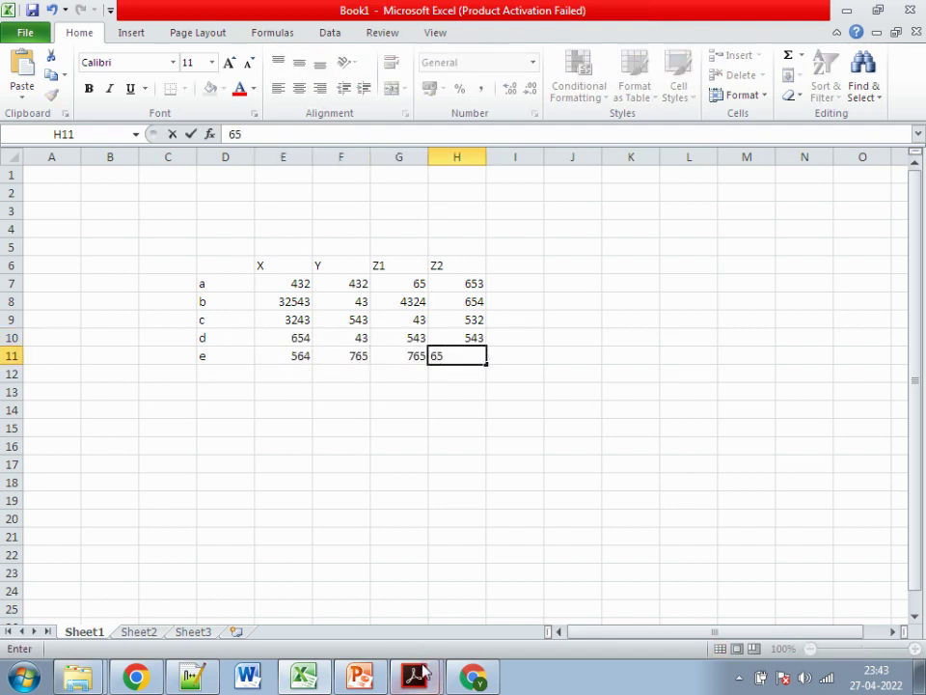
# Step: Switch to the assignment PDF in Acrobat Reader, copy the Kahwa sales table on page 3, and return to Excel
pyautogui.moveTo(422, 672)
pyautogui.click(378, 624)
pyautogui.scroll(10, 319, 525)
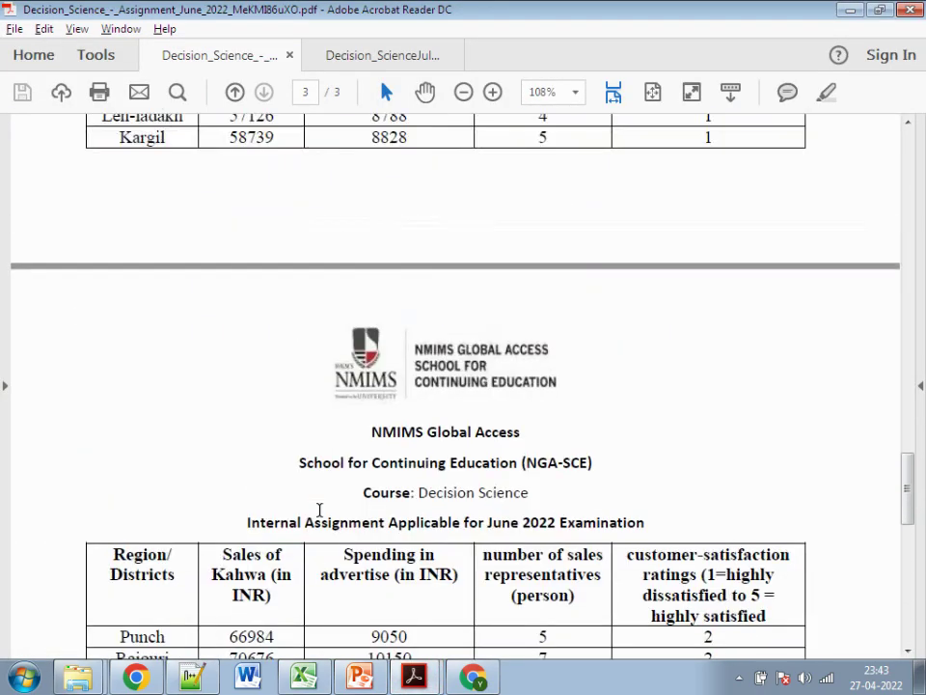
pyautogui.scroll(5, 319, 509)
pyautogui.moveTo(128, 256); pyautogui.dragTo(567, 494)
pyautogui.scroll(-7, 573, 519)
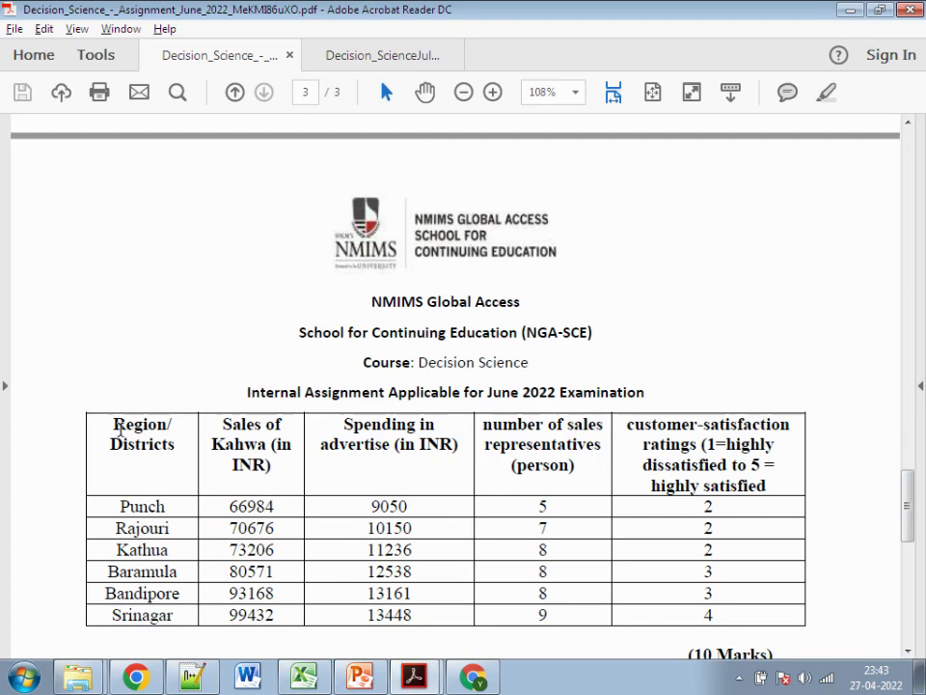
pyautogui.moveTo(90, 319); pyautogui.dragTo(682, 613)
pyautogui.hotkey('ctrl', 'c')
pyautogui.hotkey('alt', 'Tab')
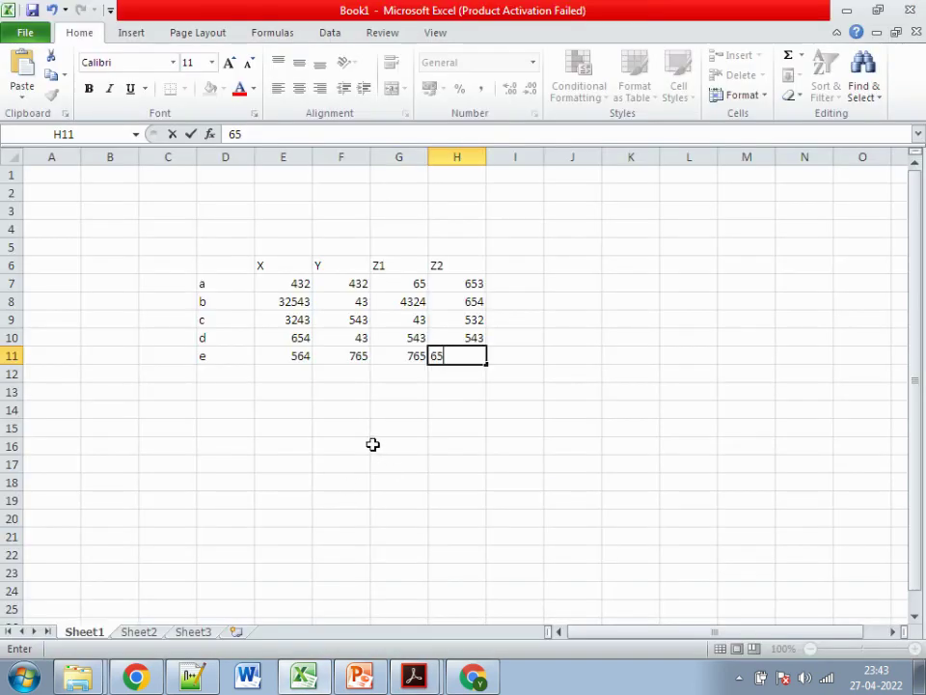
# Step: Try pasting the copied assignment table at cell G16, then undo the paste
pyautogui.click(385, 445)
pyautogui.hotkey('ctrl', 'v')
pyautogui.hotkey('ctrl', 'z')
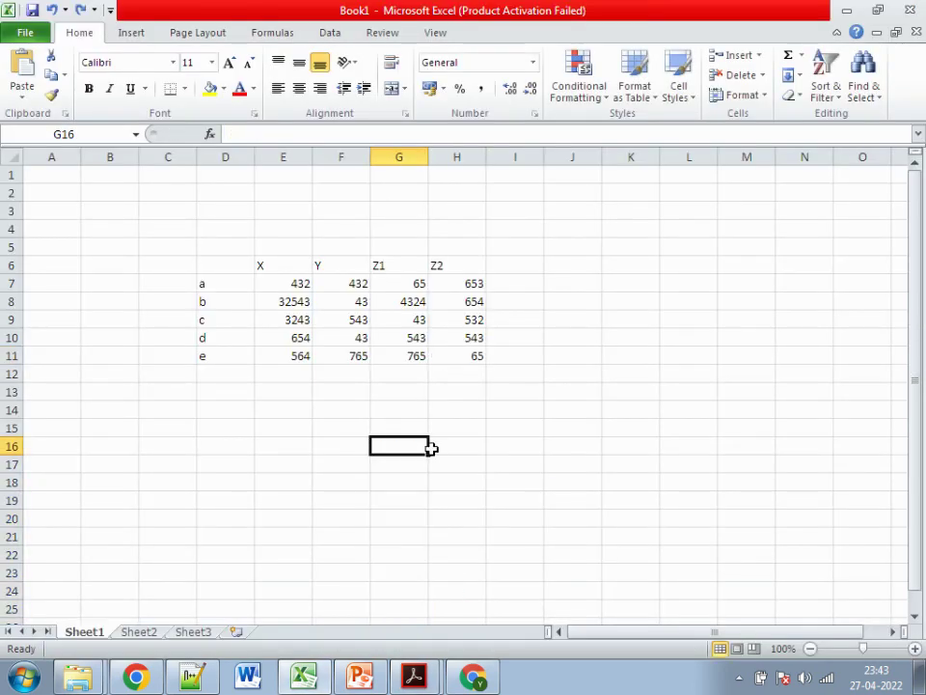
pyautogui.click(353, 420)
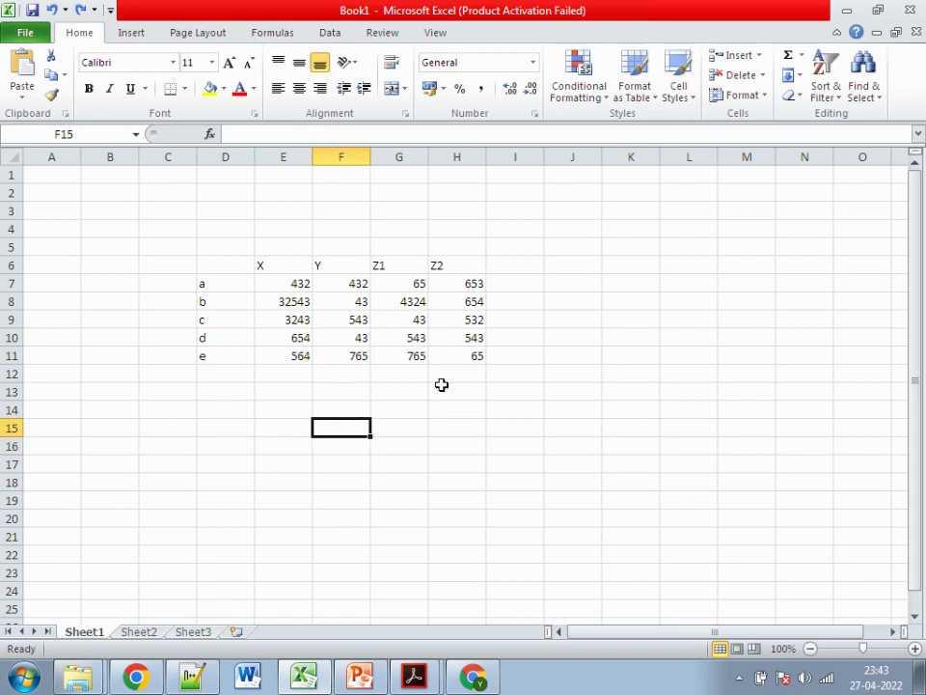
pyautogui.click(502, 356)
pyautogui.moveTo(467, 356); pyautogui.dragTo(290, 283)
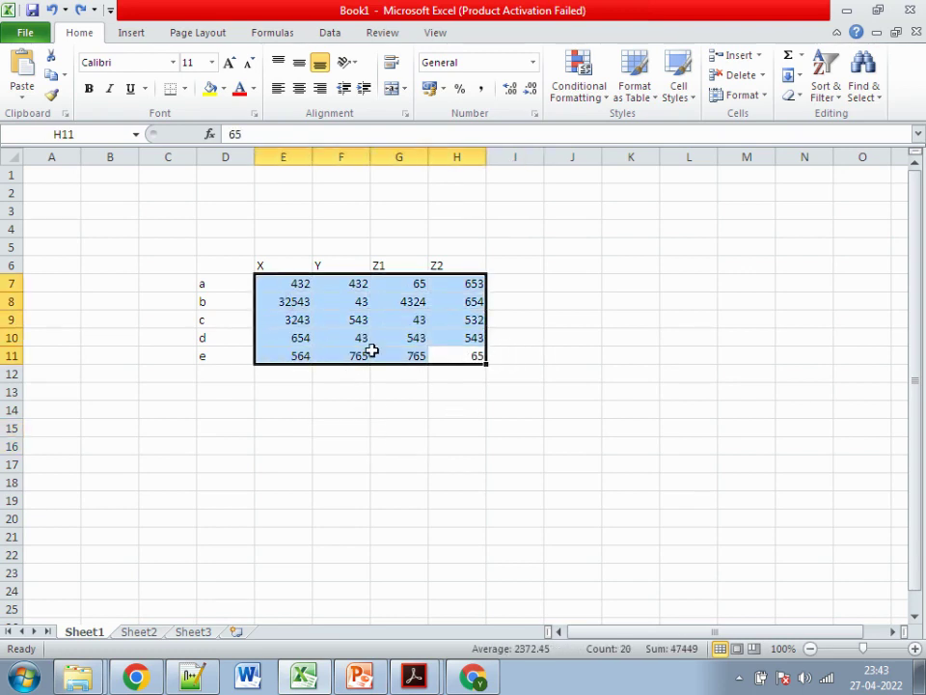
pyautogui.click(515, 373)
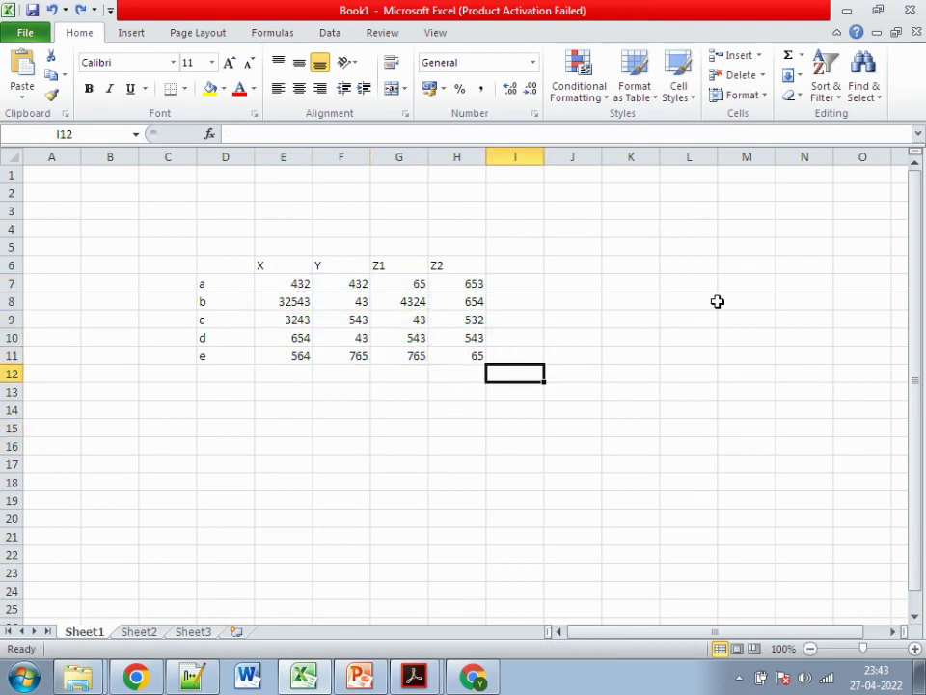
# Step: Enable the Analysis ToolPak Excel add-in and check the data tools for the Data Analysis command
pyautogui.click(37, 31)
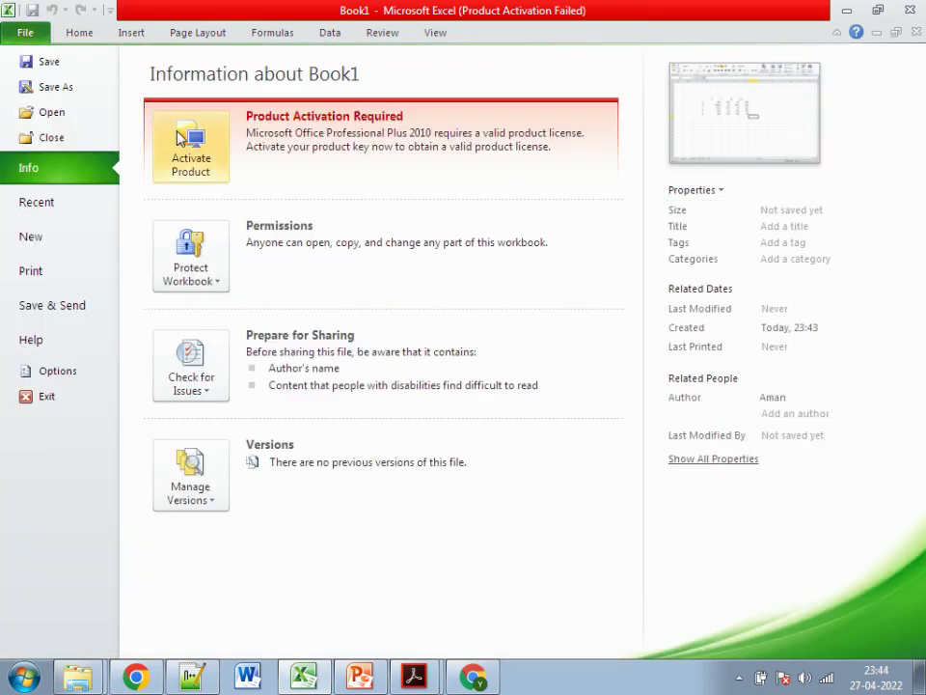
pyautogui.press('Escape')
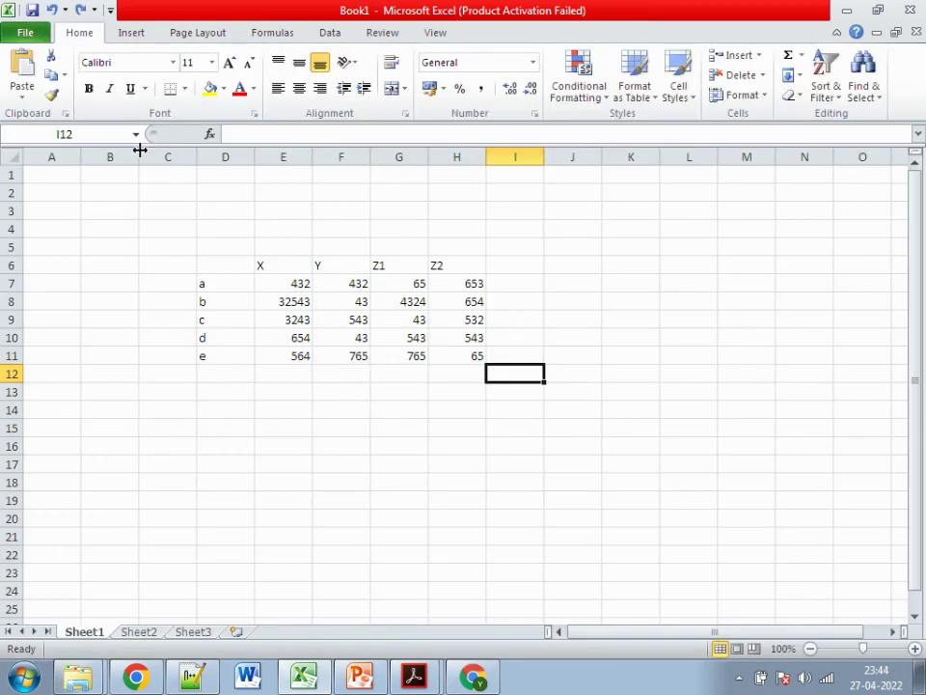
pyautogui.click(25, 32)
pyautogui.click(66, 371)
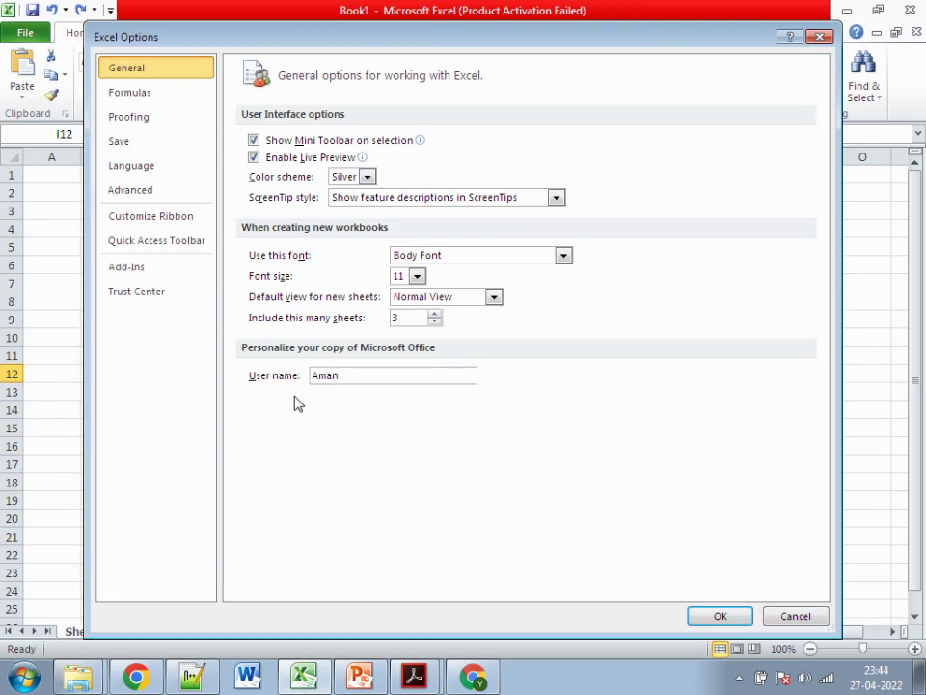
pyautogui.click(150, 272)
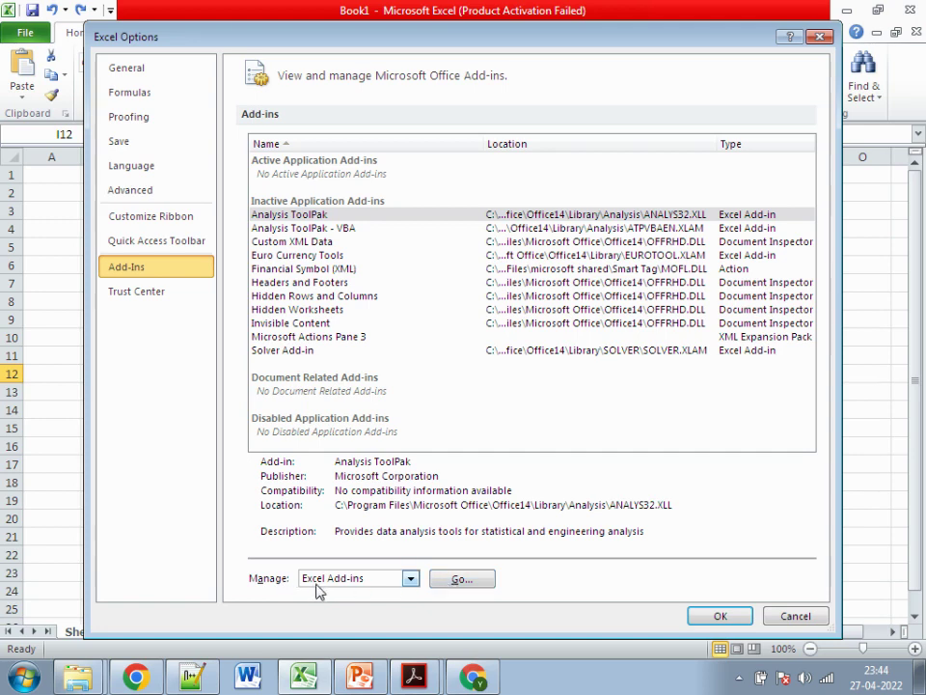
pyautogui.click(456, 582)
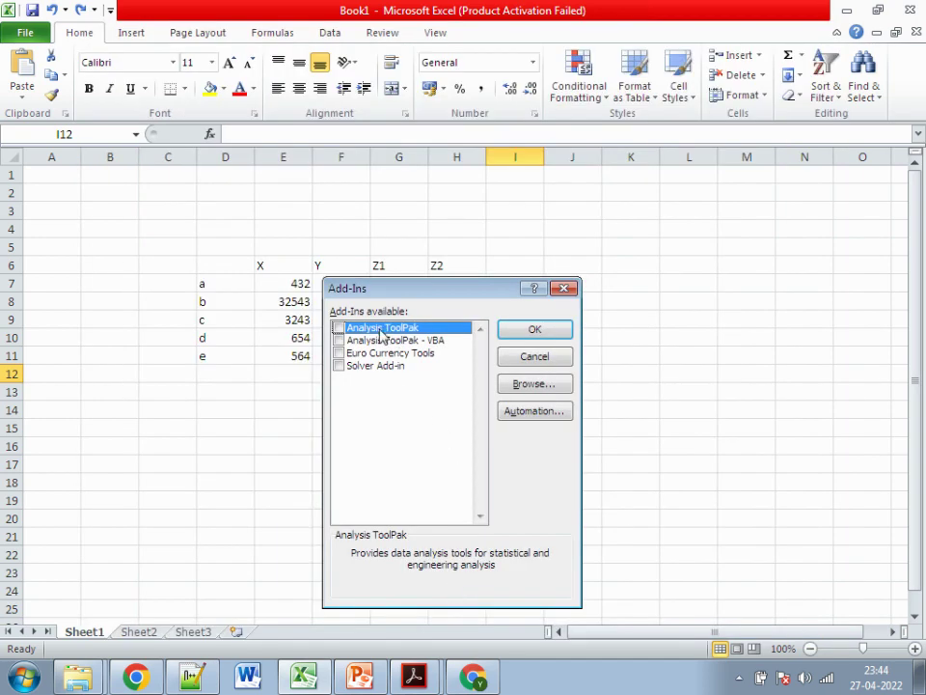
pyautogui.click(338, 328)
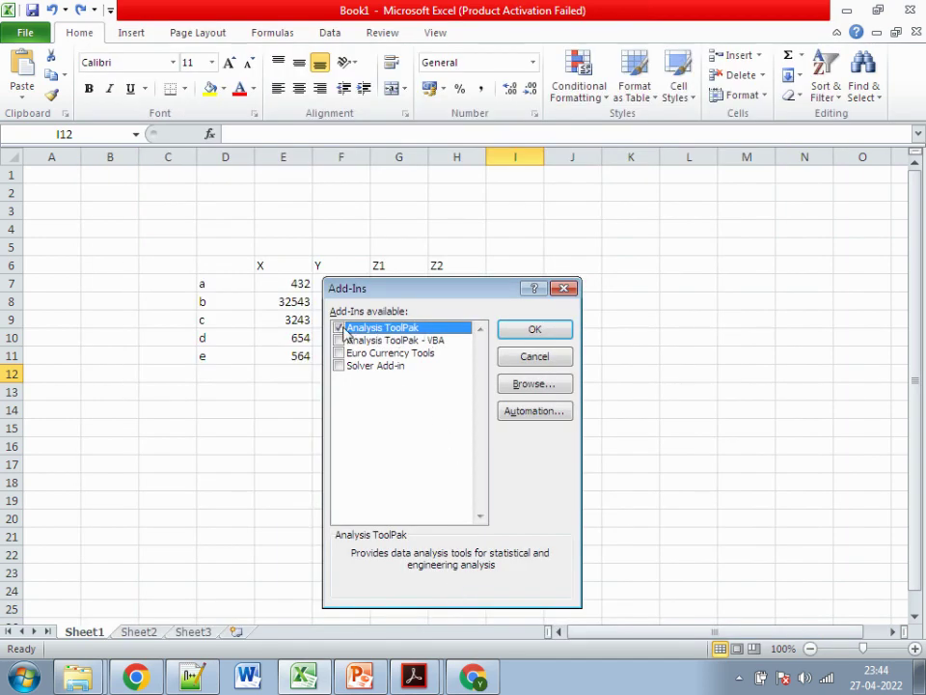
pyautogui.click(529, 329)
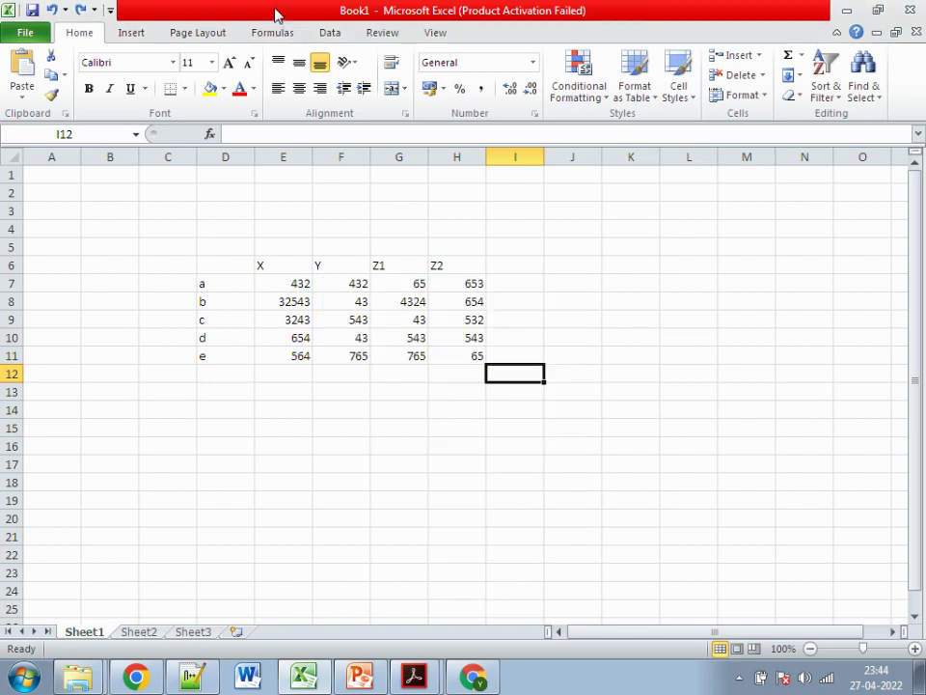
pyautogui.click(329, 32)
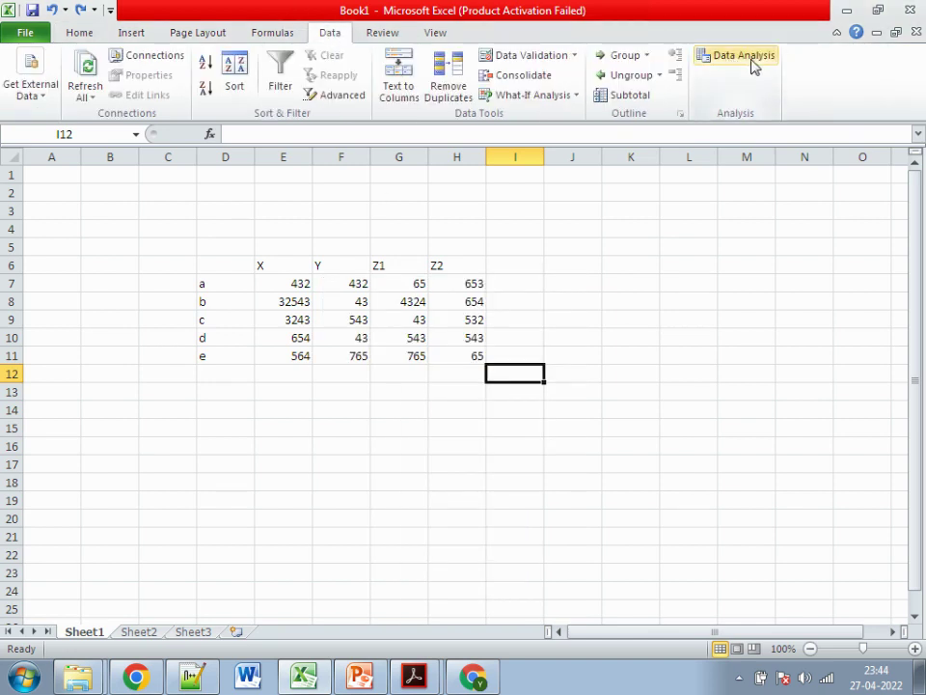
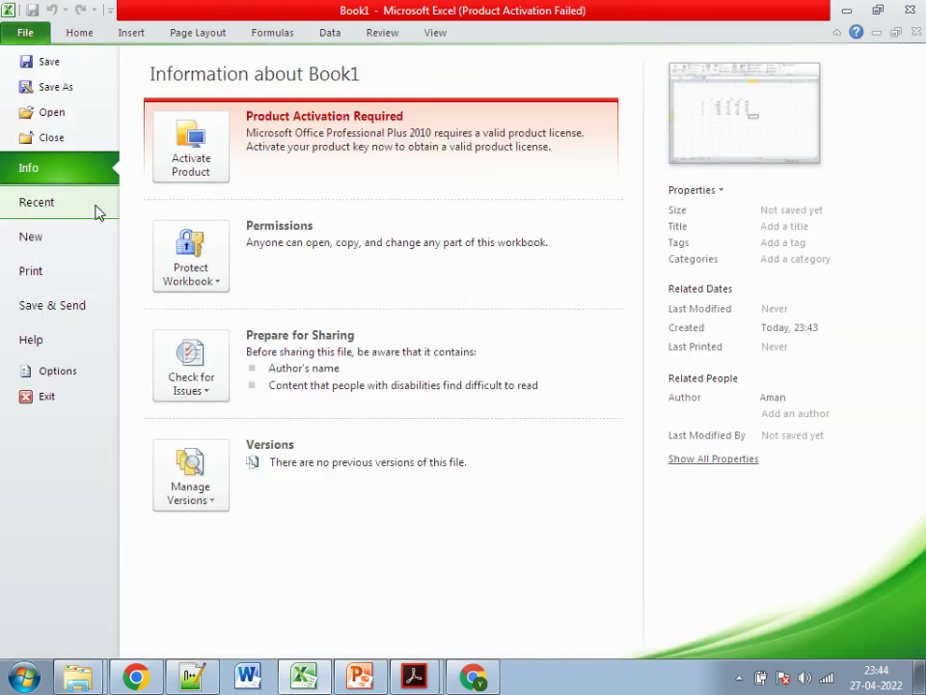
# Step: Disable the Analysis ToolPak add-in again in the Excel add-ins list
pyautogui.click(52, 373)
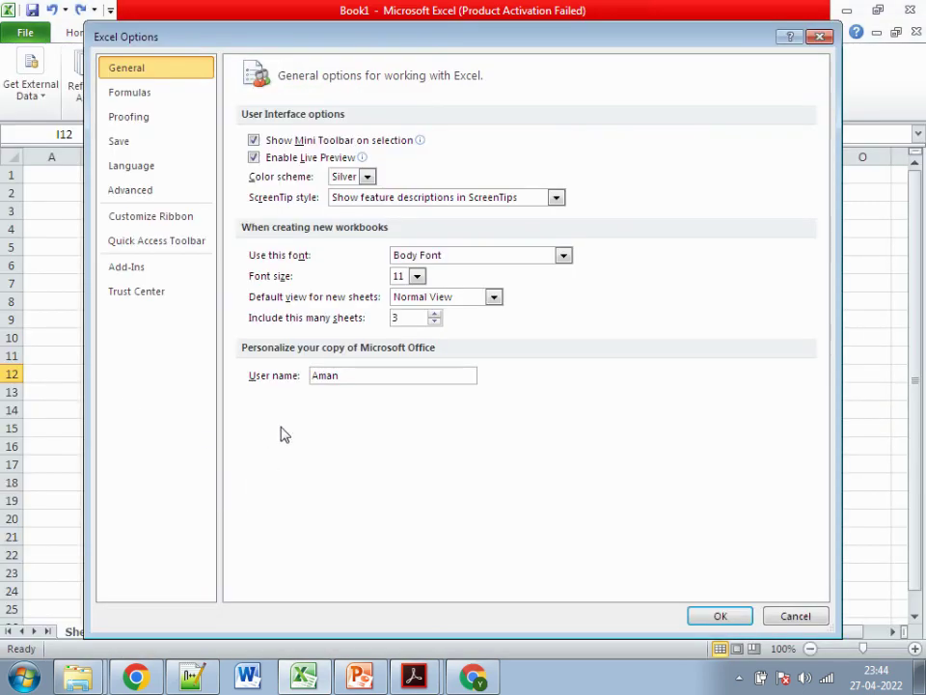
pyautogui.click(141, 270)
pyautogui.click(462, 578)
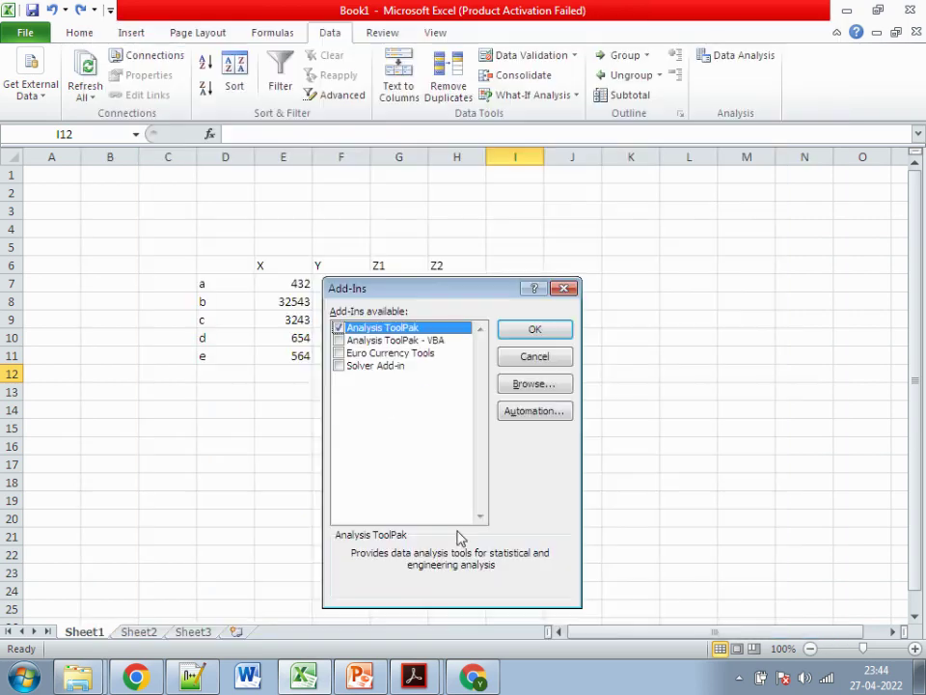
pyautogui.click(526, 323)
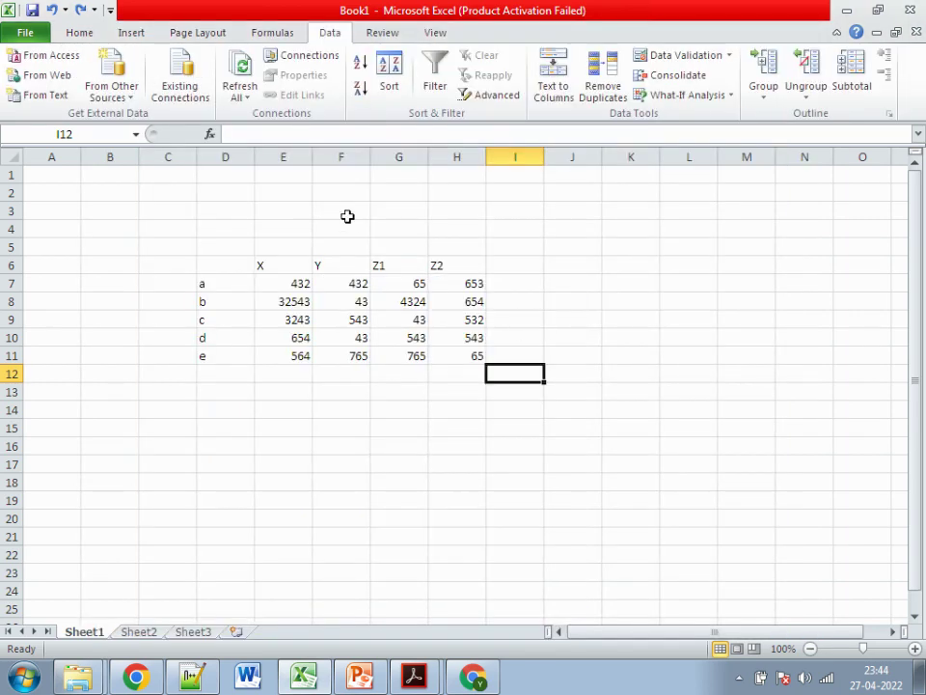
# Step: Re-enable the Analysis ToolPak through the Excel add-ins options
pyautogui.click(668, 264)
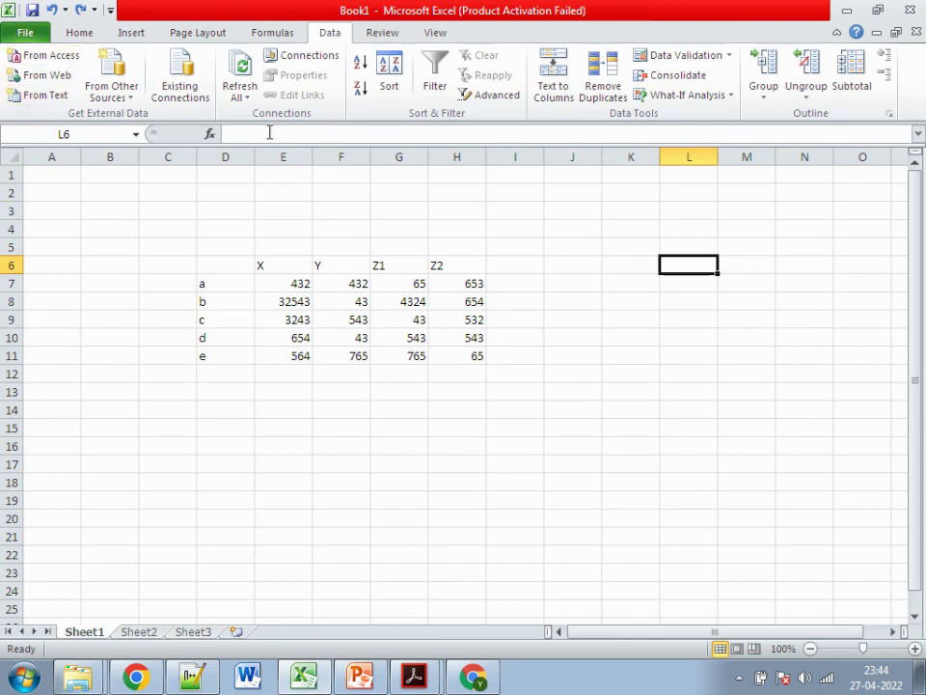
pyautogui.click(31, 33)
pyautogui.click(70, 373)
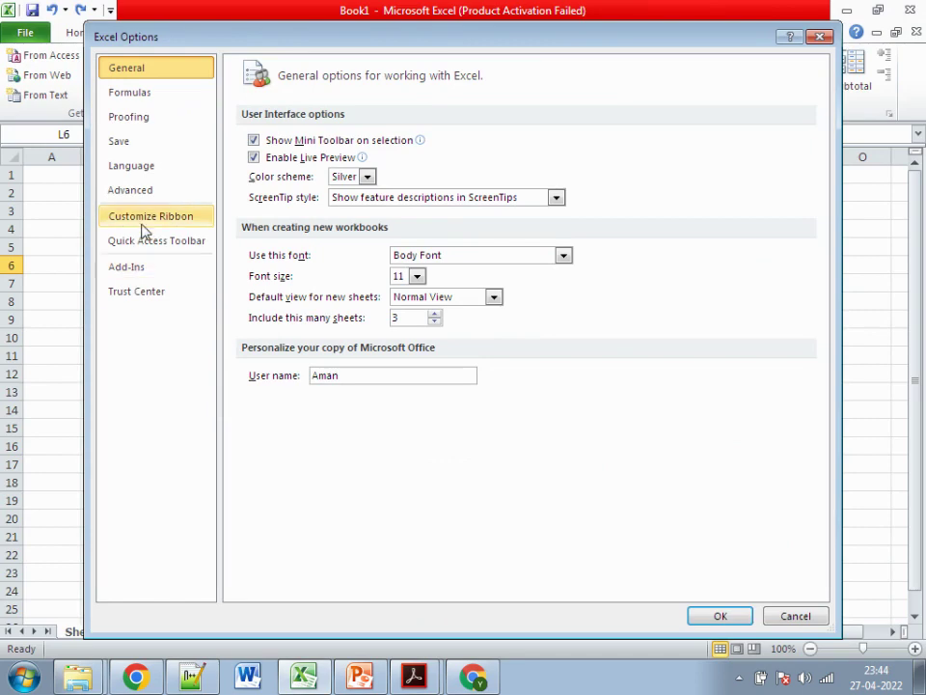
pyautogui.click(159, 273)
pyautogui.click(462, 579)
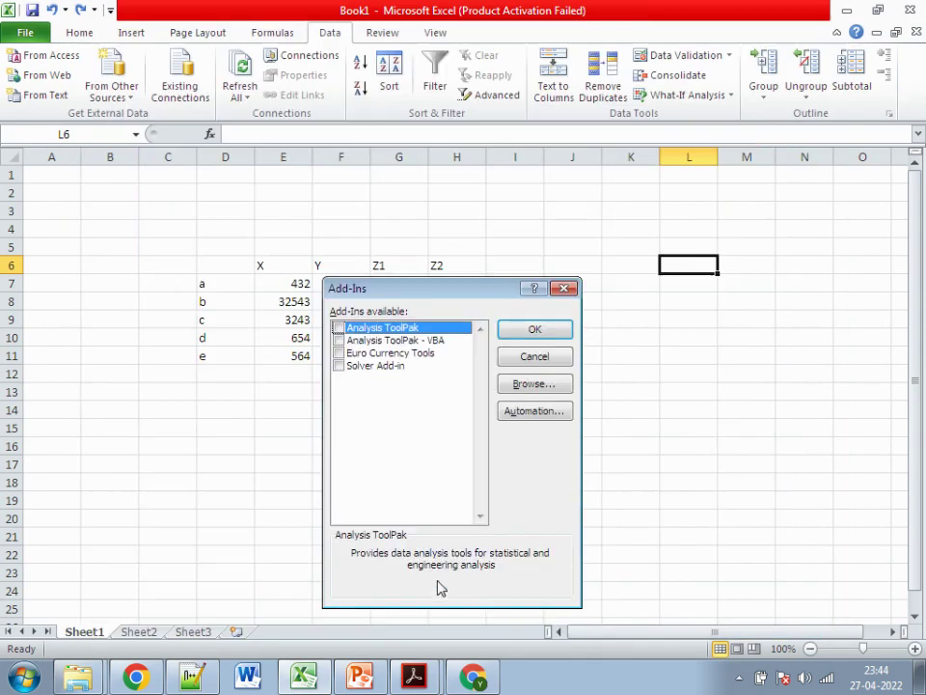
pyautogui.click(339, 328)
pyautogui.click(533, 330)
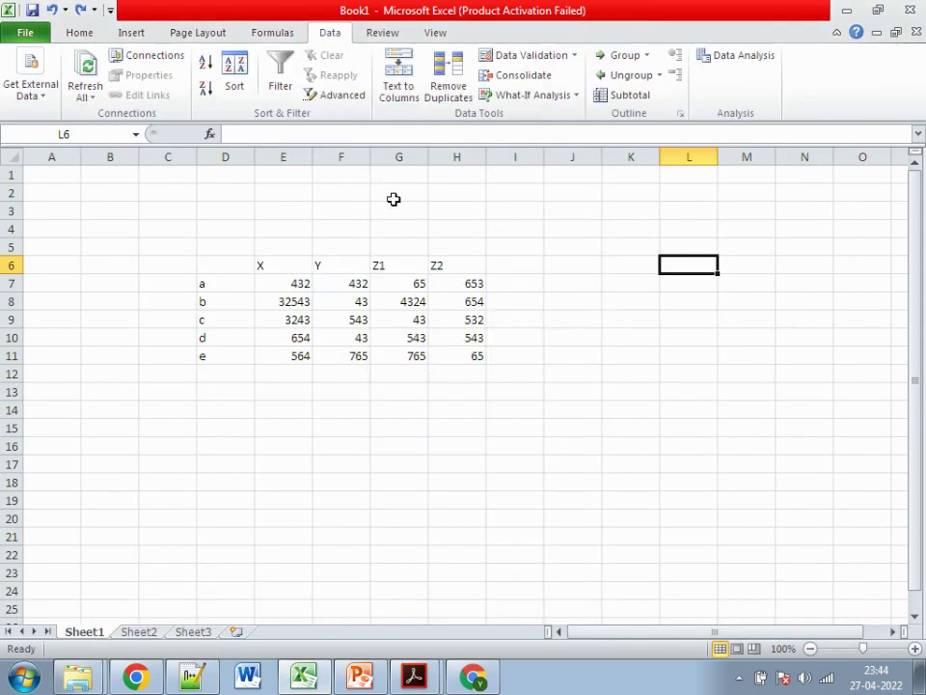
# Step: Start the Regression tool from Data Analysis and move its dialog clear of the X and Y columns
pyautogui.click(756, 60)
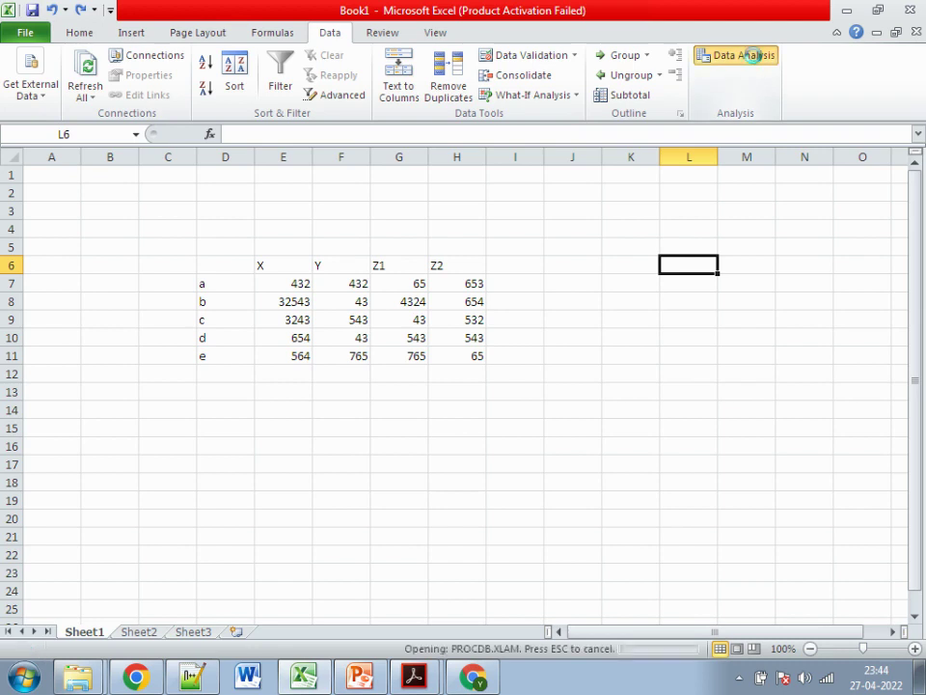
pyautogui.click(538, 511)
pyautogui.click(538, 511)
pyautogui.click(538, 510)
pyautogui.click(538, 510)
pyautogui.click(324, 491)
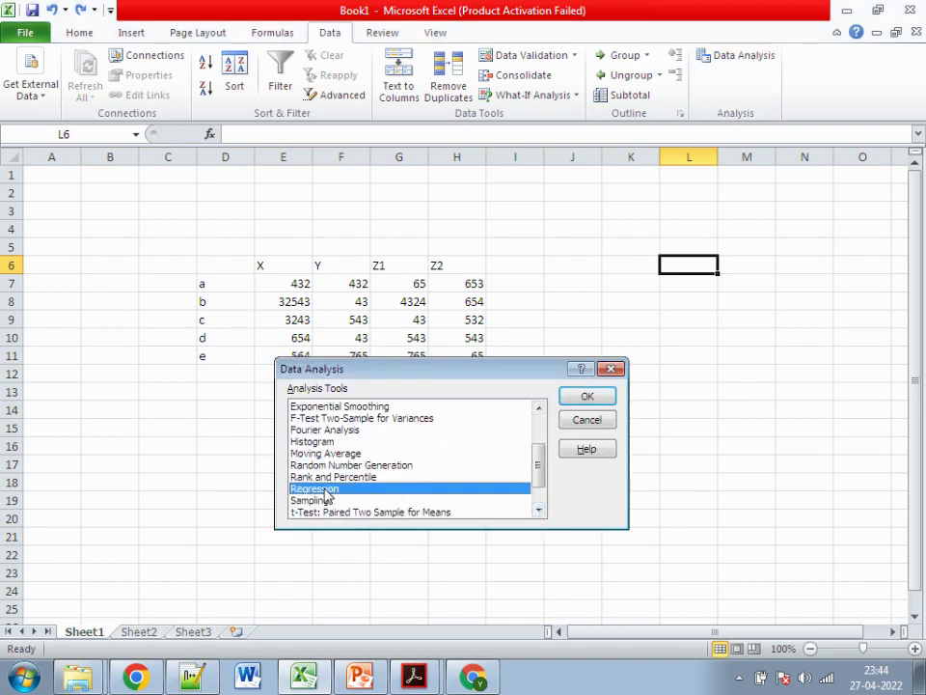
pyautogui.click(593, 396)
pyautogui.moveTo(405, 292); pyautogui.dragTo(593, 240)
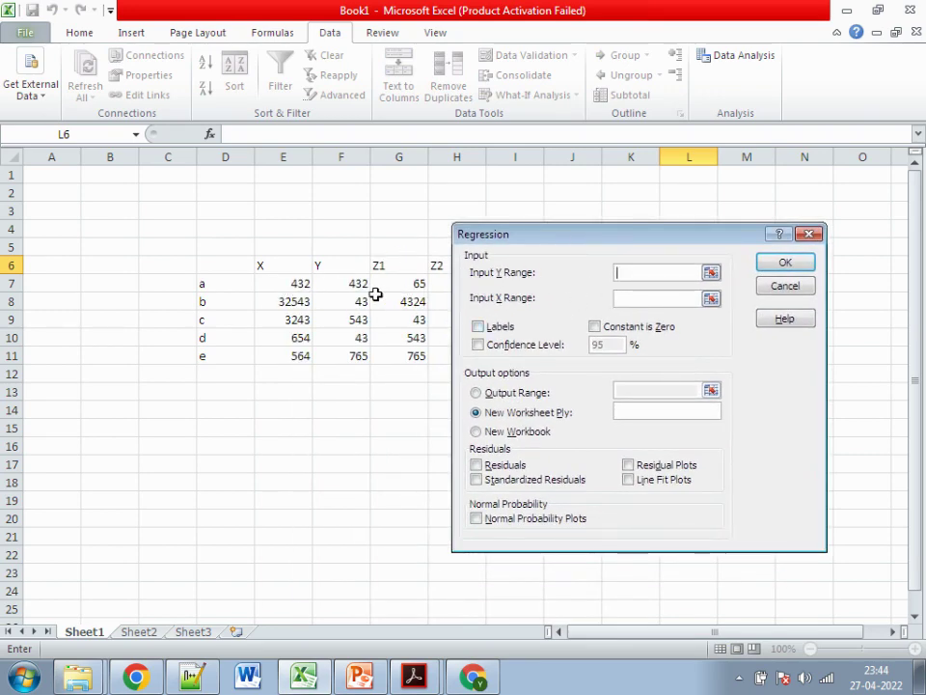
# Step: Run the regression with Y range F7:F11, X range E7:E11 and Labels enabled, outputting to a new worksheet
pyautogui.moveTo(360, 285); pyautogui.dragTo(362, 350)
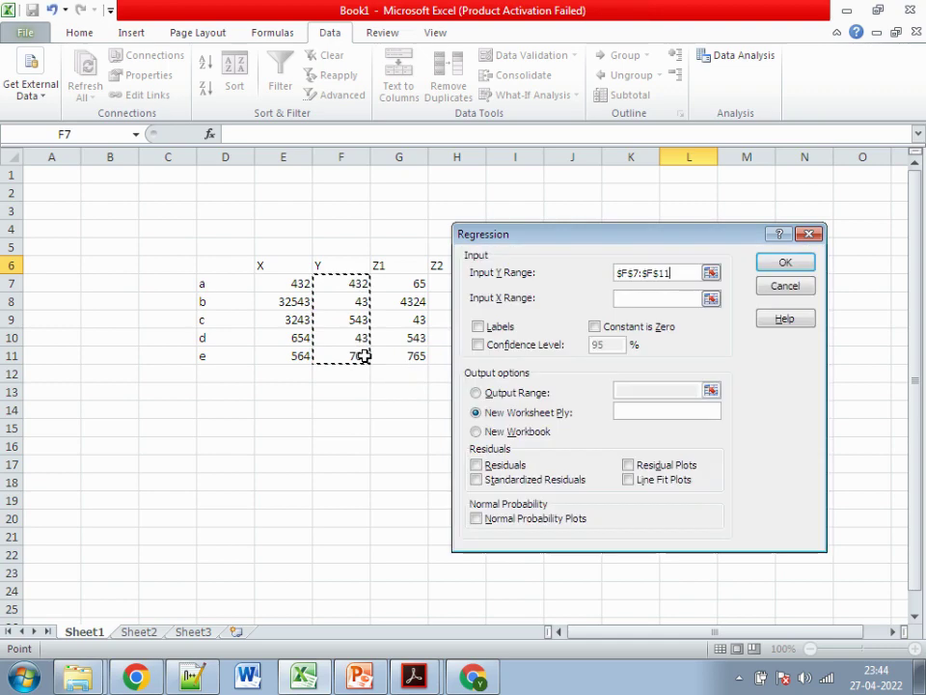
pyautogui.click(666, 298)
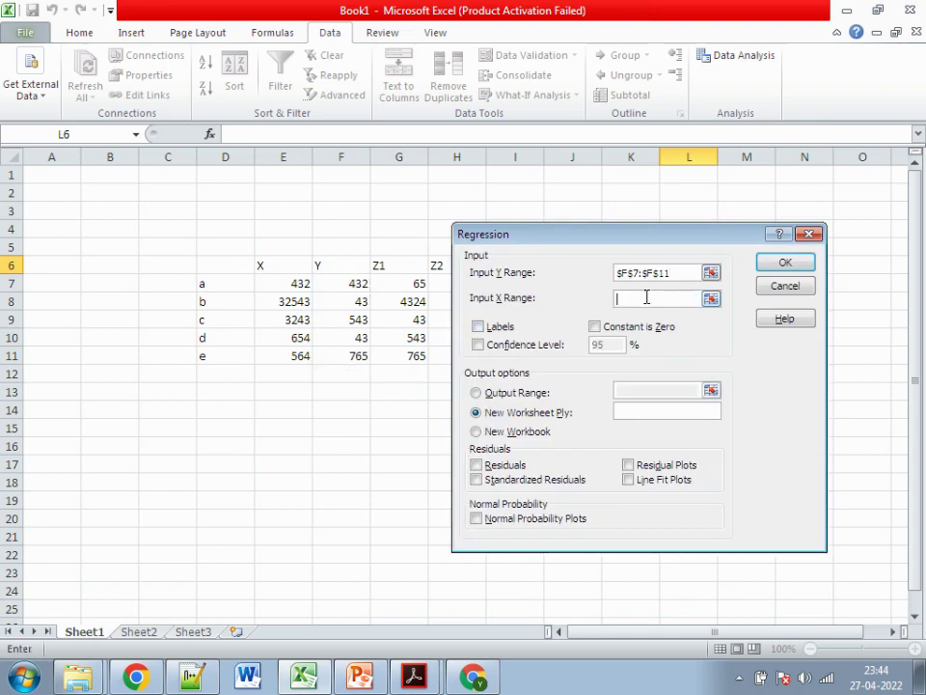
pyautogui.moveTo(281, 286); pyautogui.dragTo(302, 356)
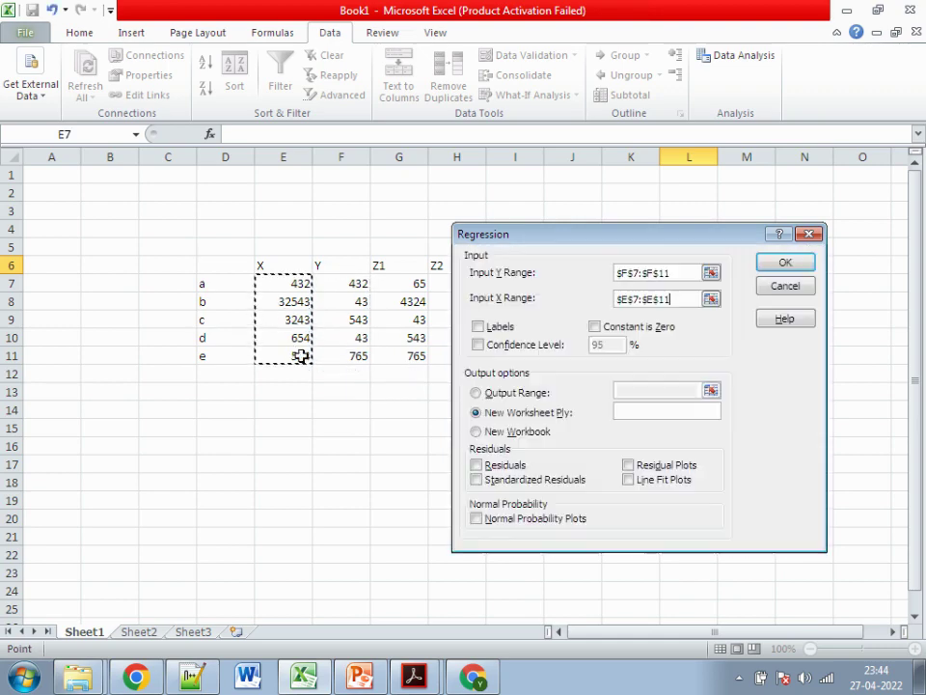
pyautogui.click(491, 327)
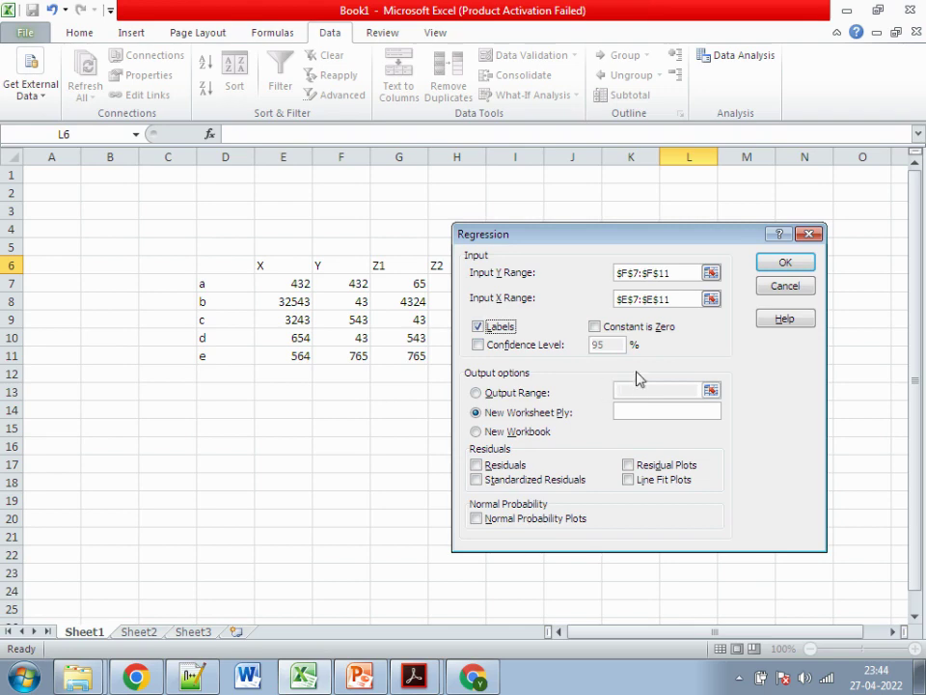
pyautogui.click(788, 264)
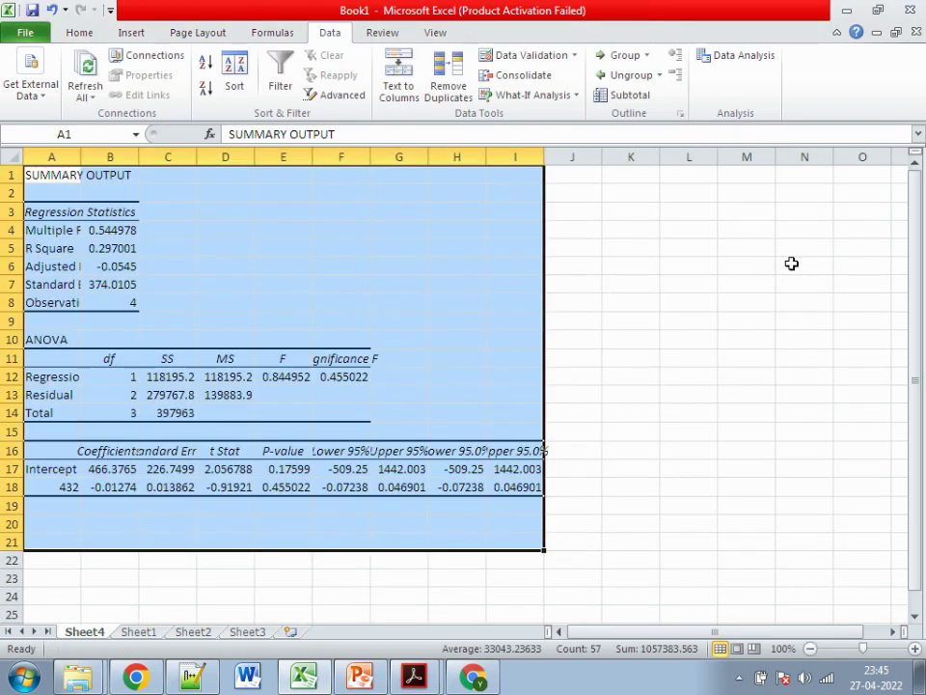
# Step: Fit column A to its summary output labels and review the t Stat, P-value and Lower 95% headings
pyautogui.click(261, 301)
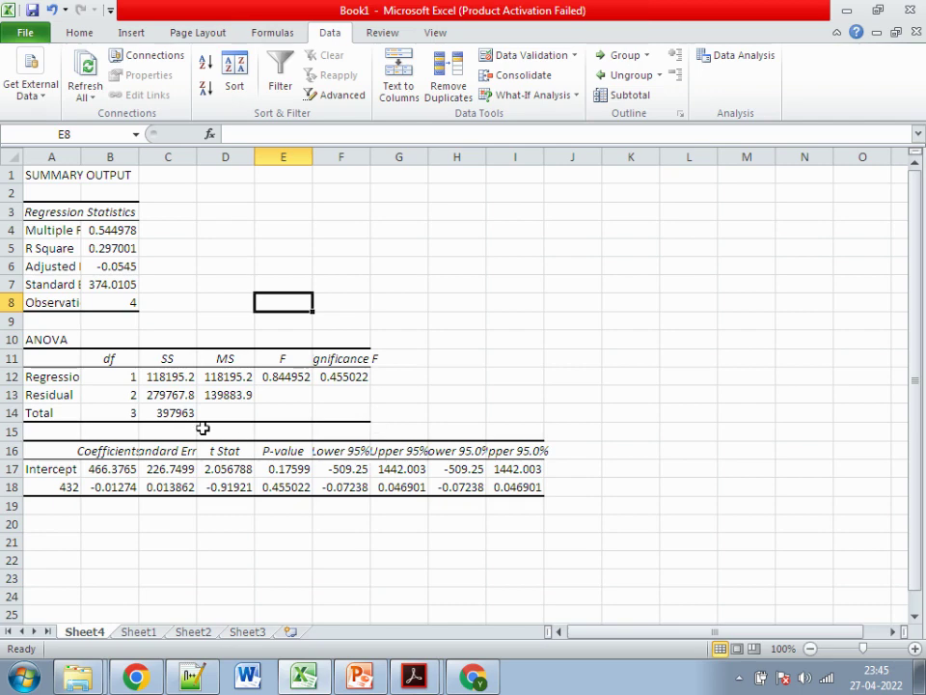
pyautogui.doubleClick(81, 156)
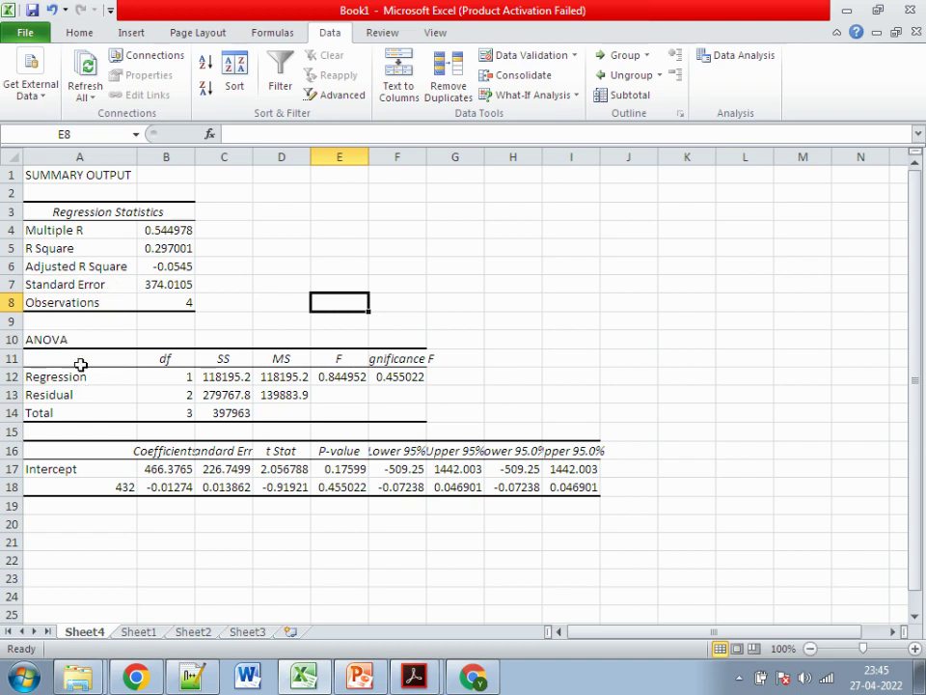
pyautogui.click(295, 450)
pyautogui.click(337, 451)
pyautogui.moveTo(395, 453); pyautogui.dragTo(434, 450)
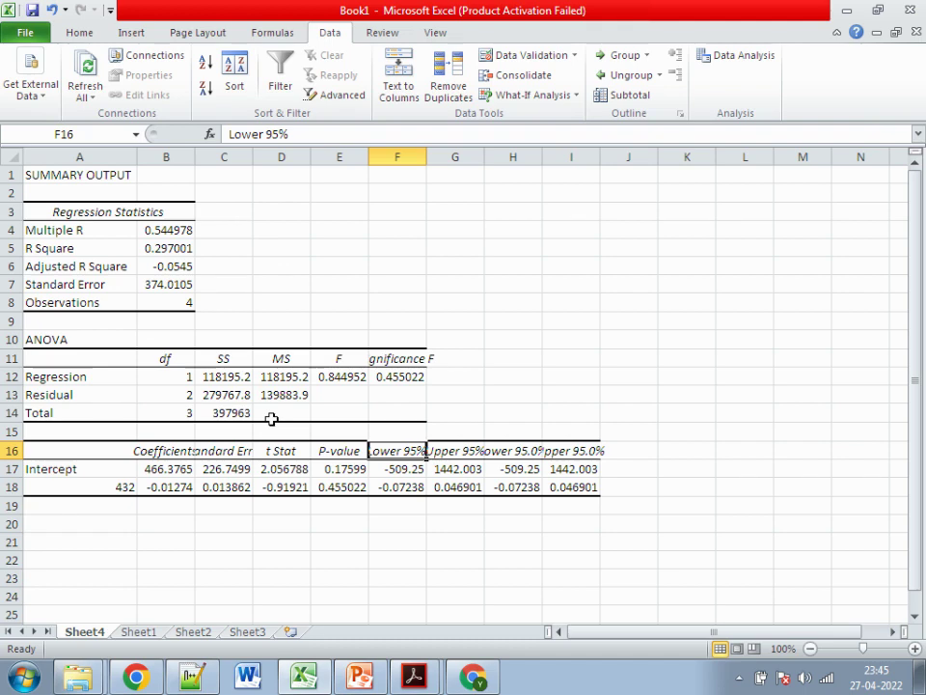
# Step: Switch to the Decision Science PowerPoint presentation and check the reference page numbers on slide 5
pyautogui.hotkey('alt', 'Tab')
pyautogui.hotkey('alt', 'Tab')
pyautogui.hotkey('alt', 'Tab')
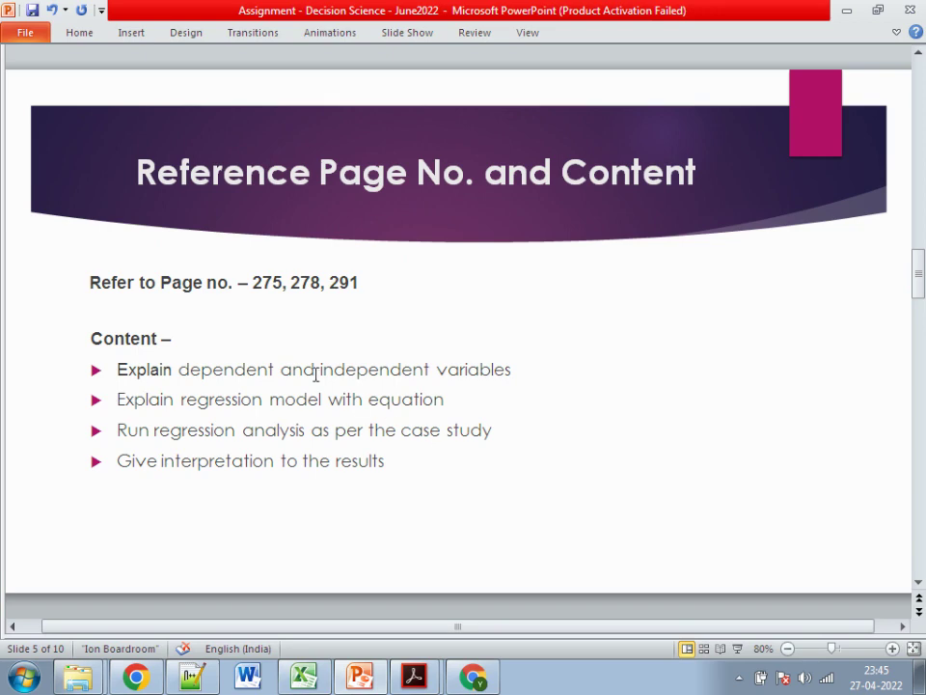
# Step: Switch to the textbook PDF in Acrobat Reader and go to the sample regression output on page 291
pyautogui.click(414, 676)
pyautogui.click(309, 92)
pyautogui.write('1')
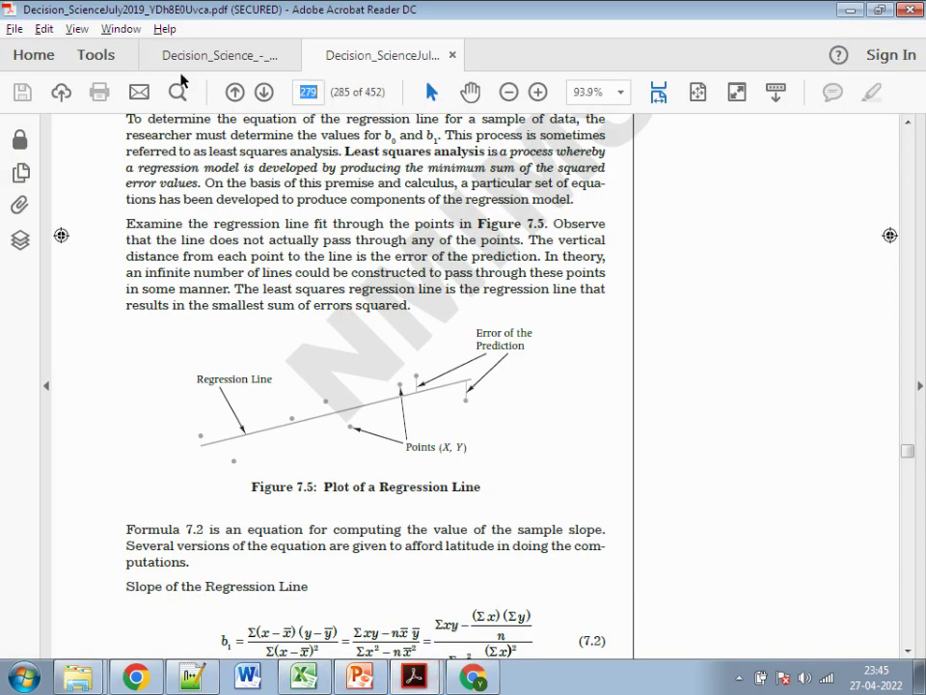
pyautogui.press('BackSpace')
pyautogui.write('291')
pyautogui.press('Return')
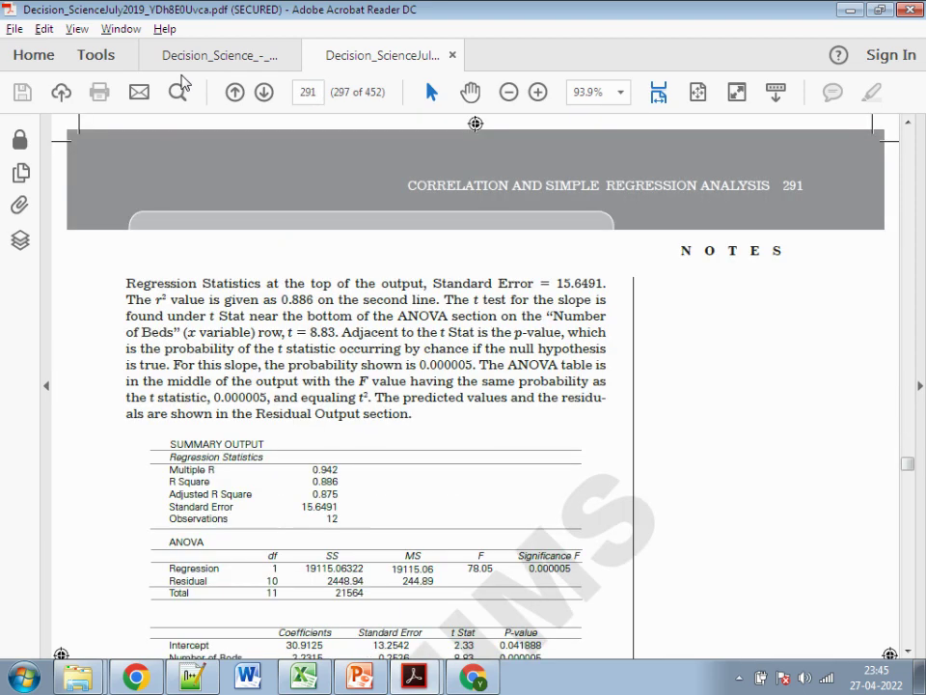
pyautogui.scroll(-4, 323, 331)
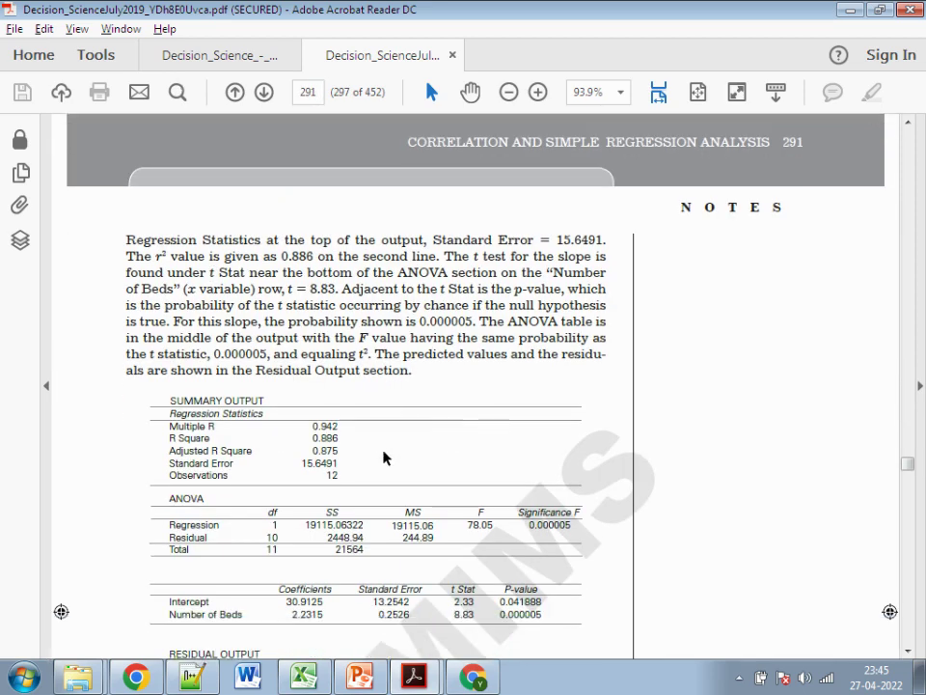
# Step: Compare the Excel regression output with the textbook's ANOVA and coefficient tables, alternating between Excel and Acrobat Reader
pyautogui.hotkey('alt', 'Tab')
pyautogui.hotkey('alt', 'Tab')
pyautogui.hotkey('alt', 'Tab')
pyautogui.press('Tab')
pyautogui.hotkey('alt', 'Tab')
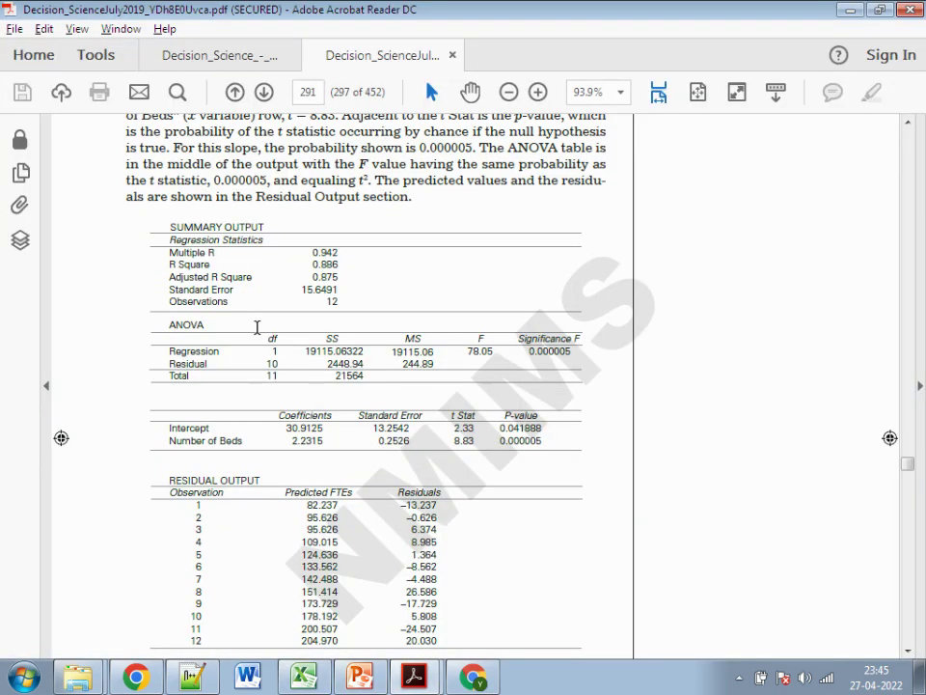
pyautogui.hotkey('alt', 'Tab')
pyautogui.hotkey('alt', 'Tab')
pyautogui.hotkey('alt', 'Tab')
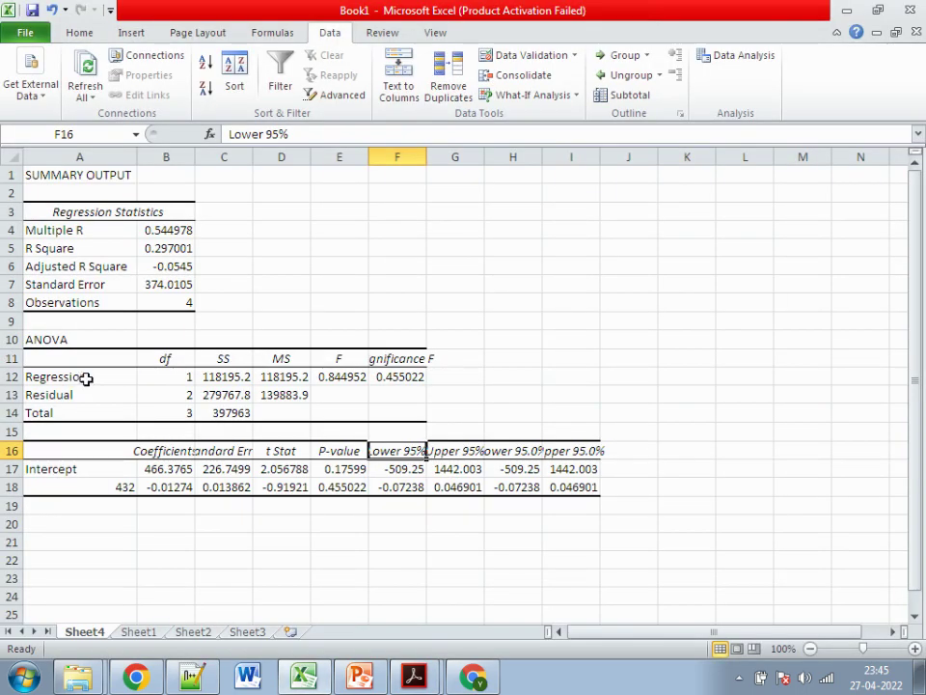
pyautogui.hotkey('alt', 'Tab')
pyautogui.hotkey('alt', 'Tab')
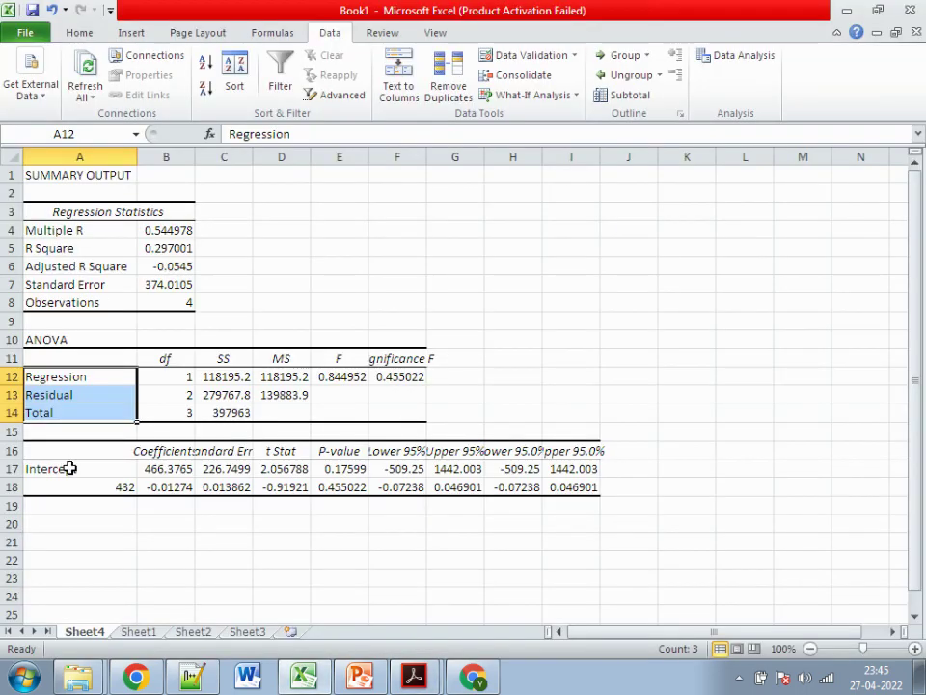
pyautogui.hotkey('alt', 'Tab')
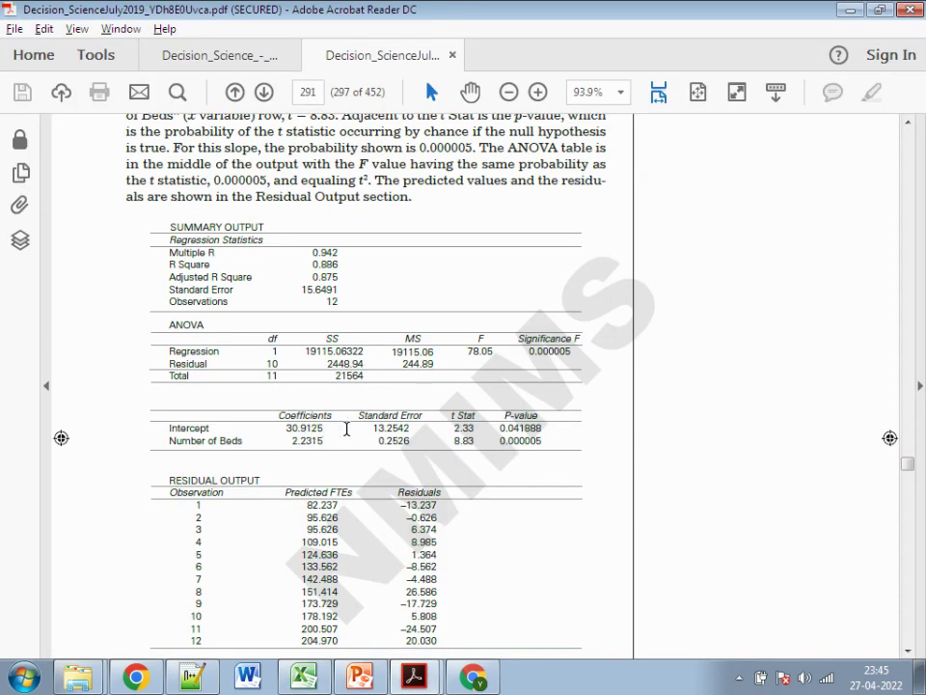
# Step: Review the textbook's explanation of standard error, r², t test and p-value on page 291, selecting the key phrases
pyautogui.hotkey('alt', 'Tab')
pyautogui.hotkey('alt', 'Tab')
pyautogui.scroll(-3, 541, 468)
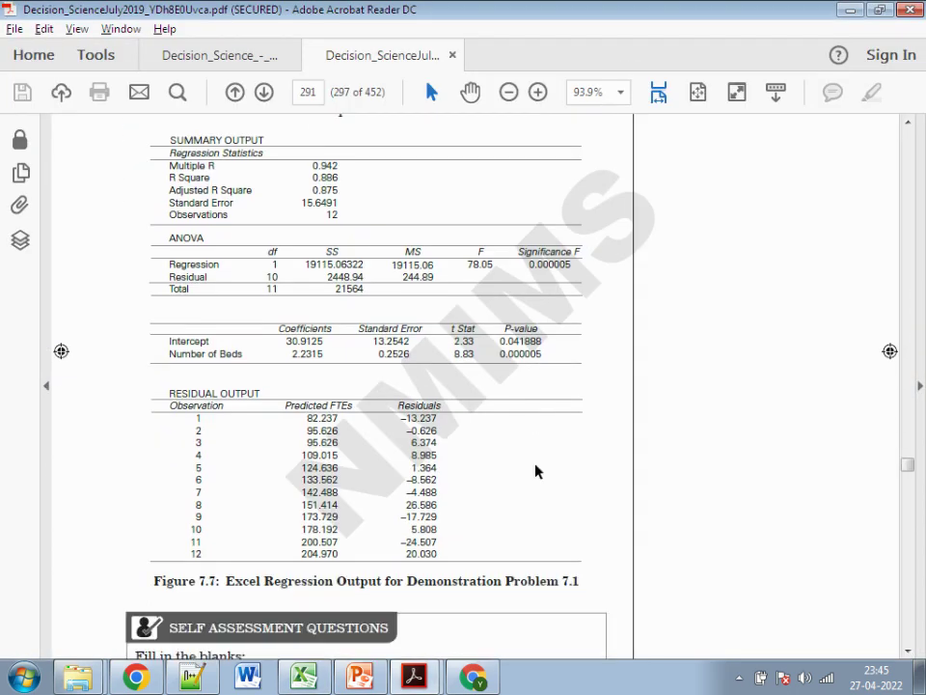
pyautogui.scroll(6, 534, 463)
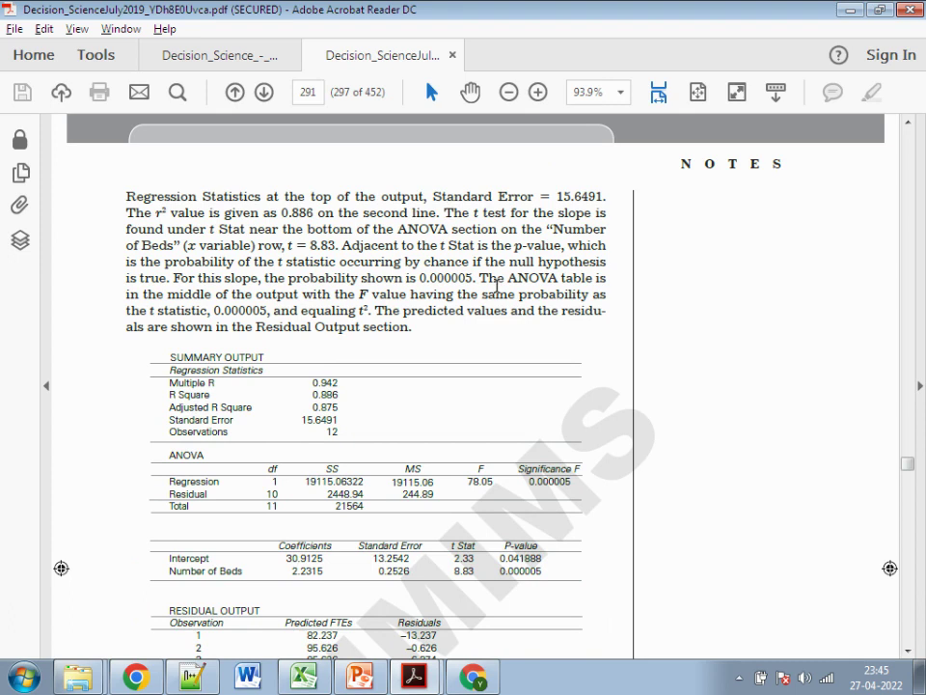
pyautogui.moveTo(225, 196); pyautogui.dragTo(534, 197)
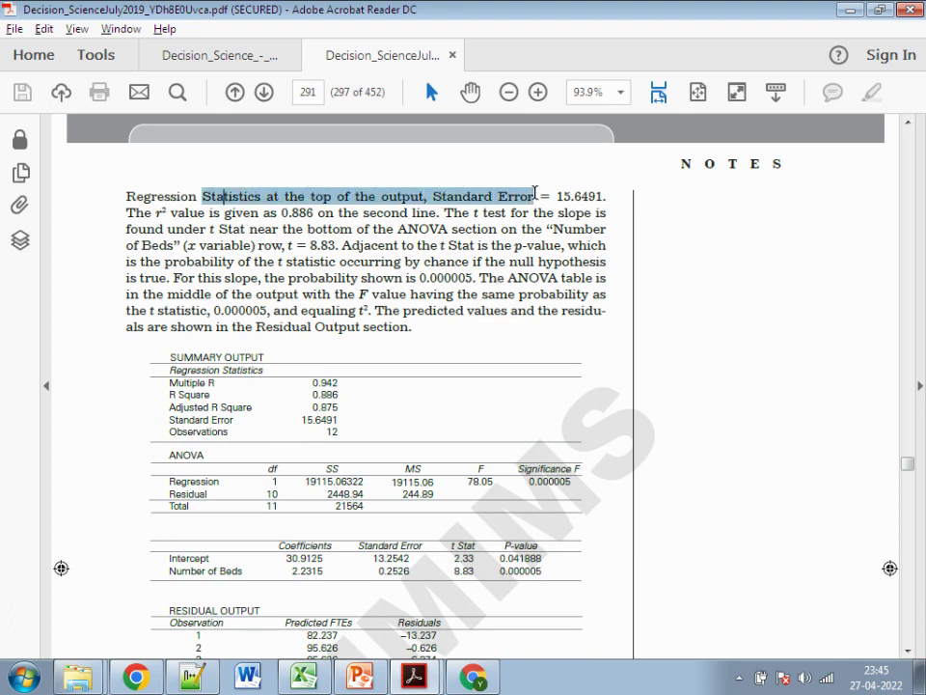
pyautogui.moveTo(280, 212); pyautogui.dragTo(541, 213)
pyautogui.moveTo(210, 229); pyautogui.dragTo(533, 232)
pyautogui.moveTo(164, 262); pyautogui.dragTo(404, 261)
pyautogui.click(439, 261)
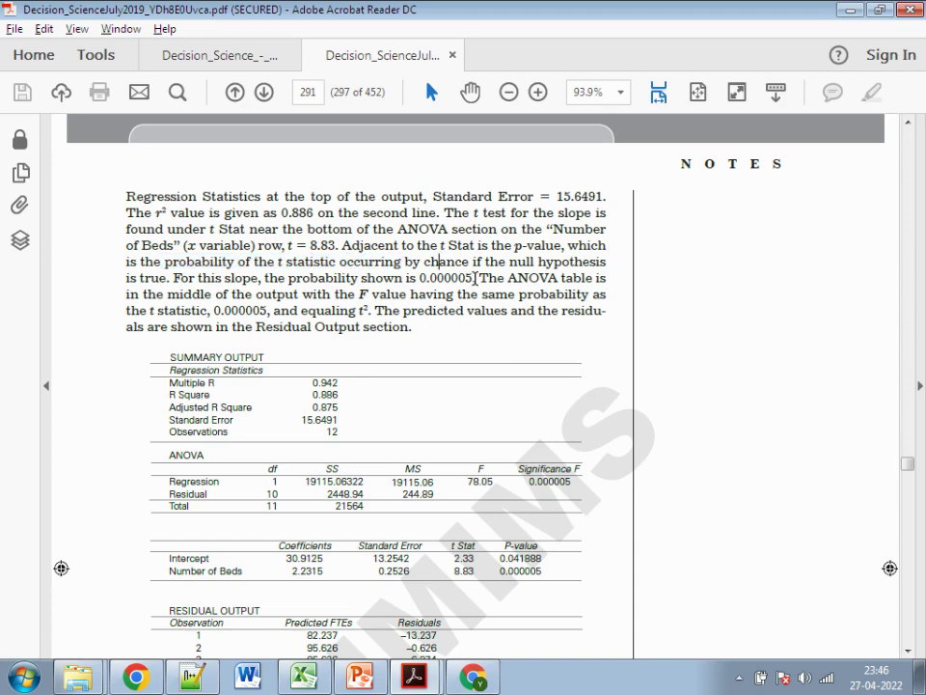
pyautogui.scroll(-20, 487, 324)
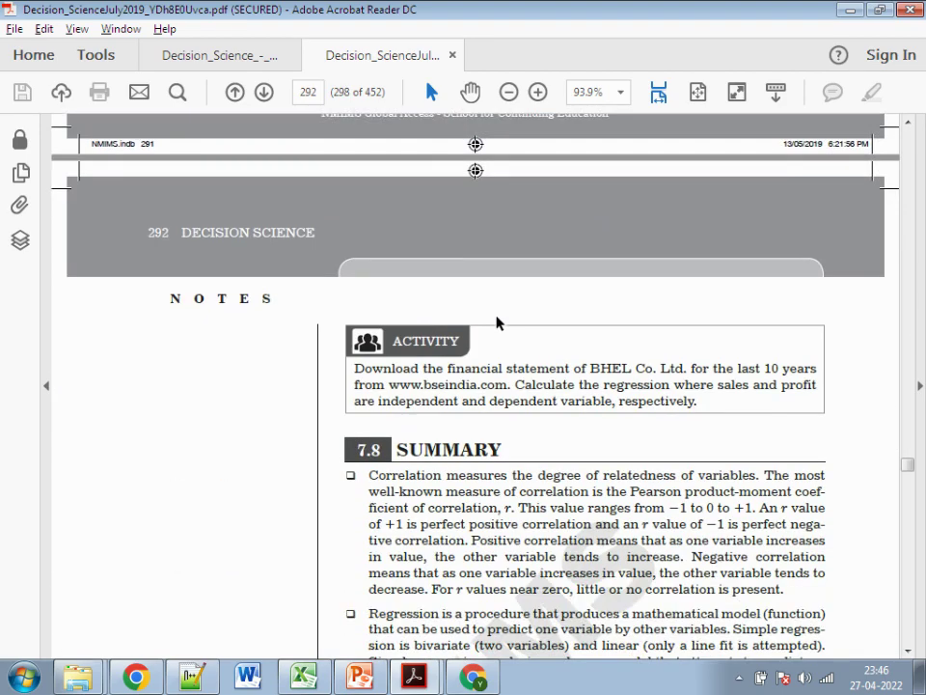
# Step: Switch to the Excel regression output and inspect the Multiple R, Observations, t Stat and P-value cells
pyautogui.hotkey('alt', 'Tab')
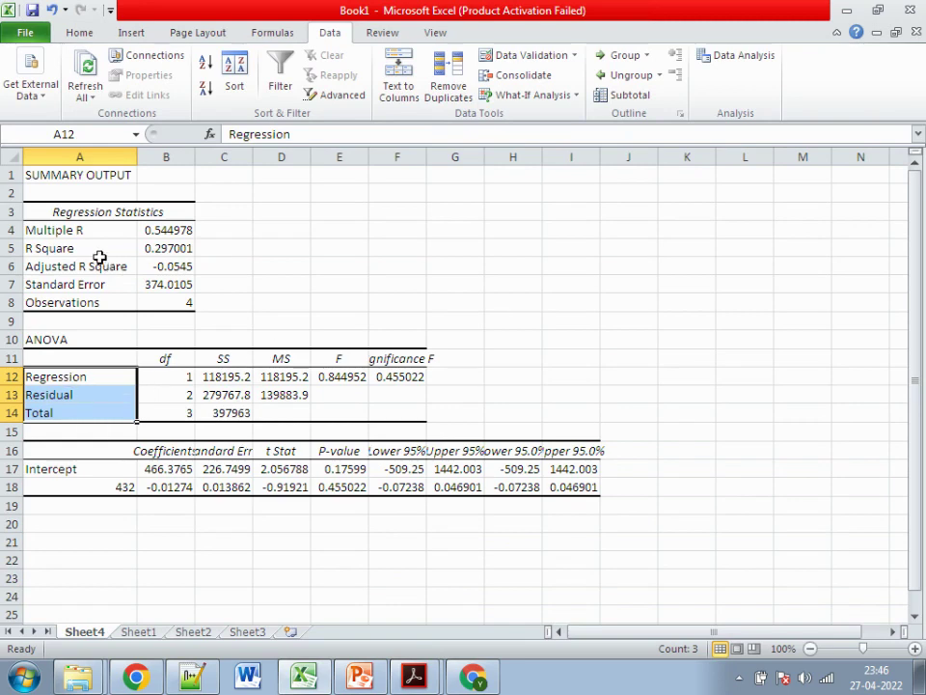
pyautogui.click(172, 231)
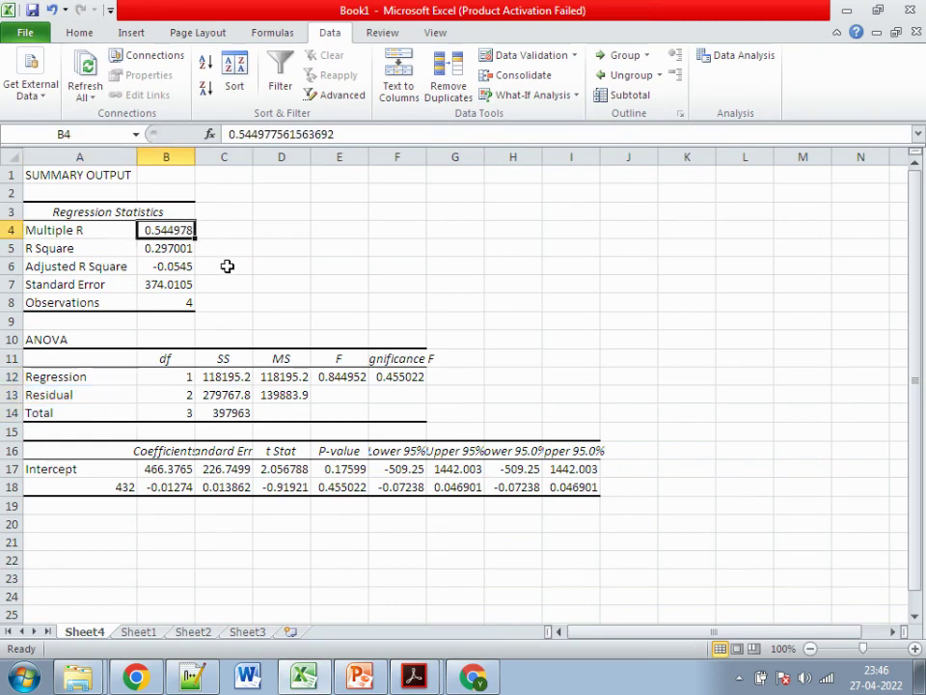
pyautogui.click(155, 302)
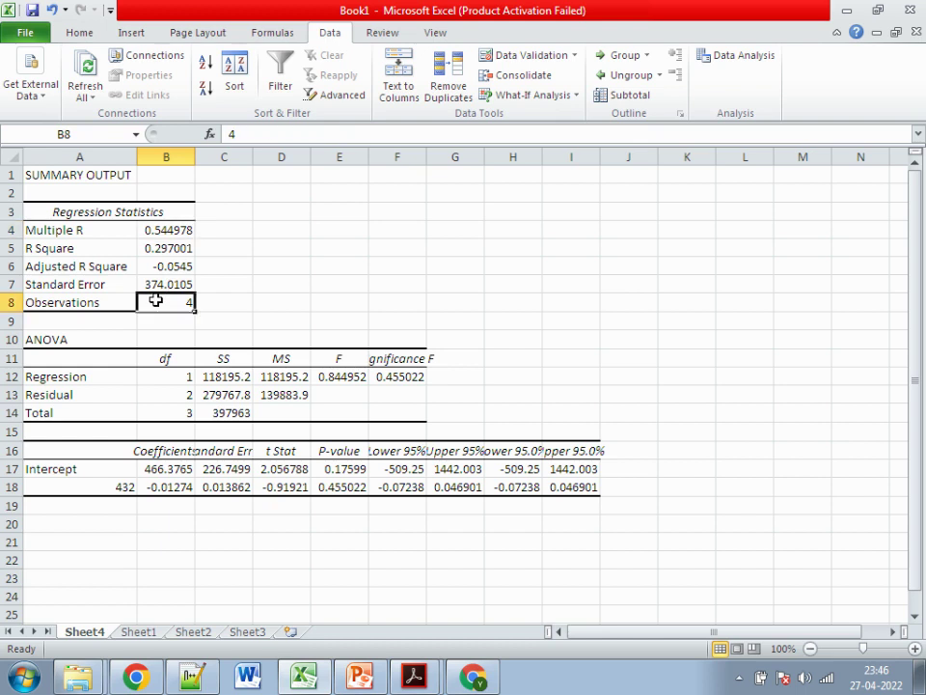
pyautogui.click(344, 468)
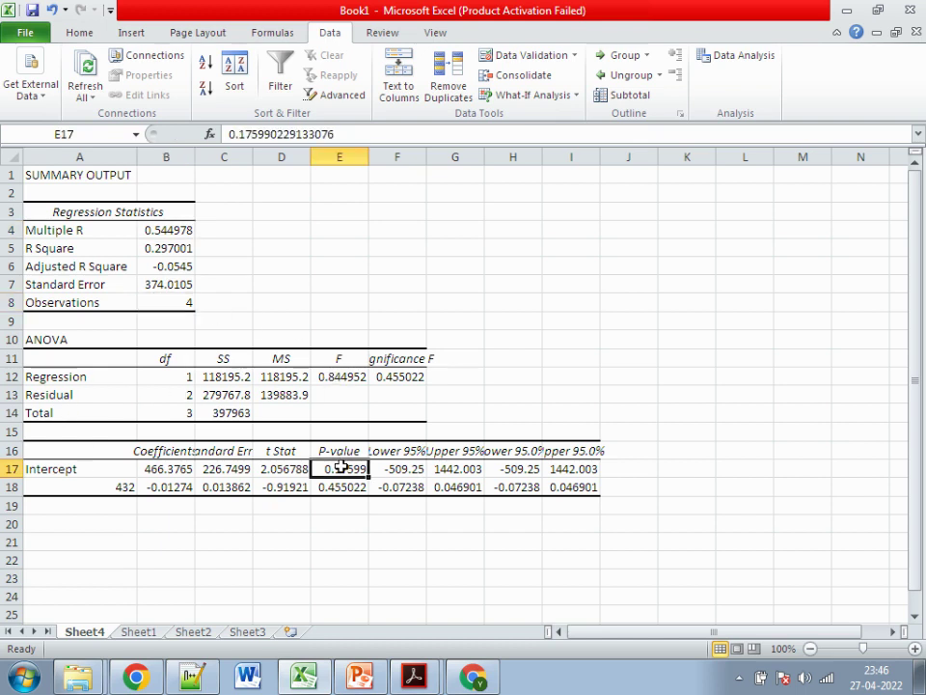
pyautogui.click(276, 471)
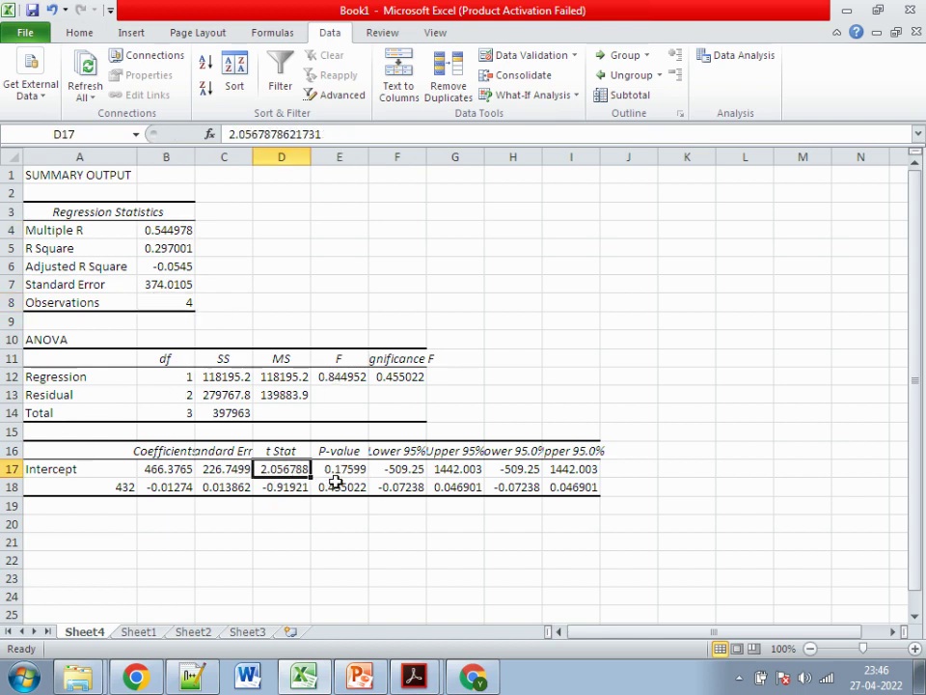
pyautogui.click(349, 481)
pyautogui.click(359, 468)
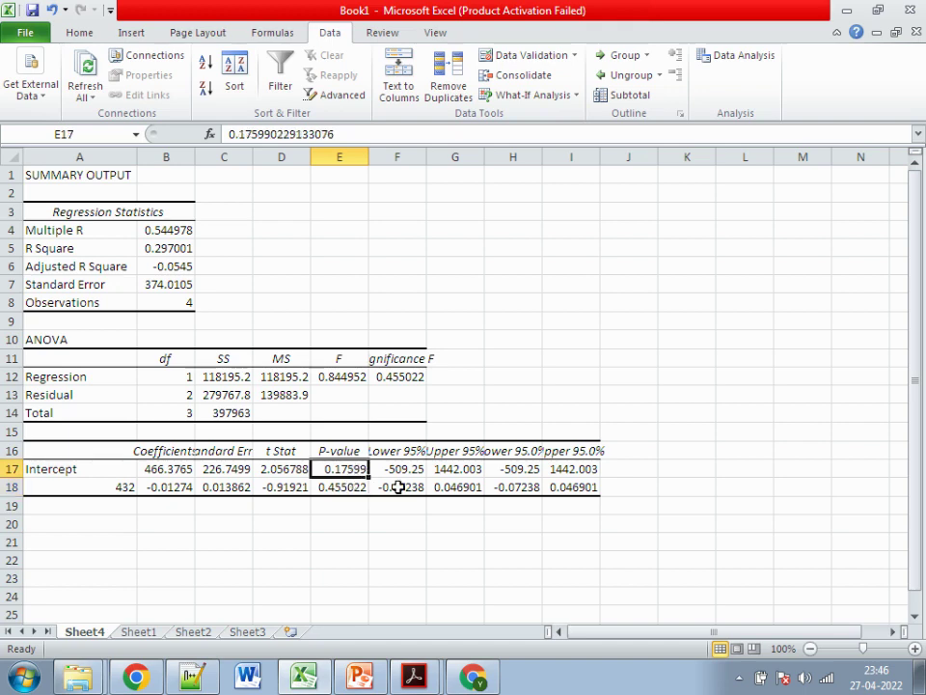
# Step: Switch to the PowerPoint presentation and review slide 5's content list, then Question 3a and its reference slide
pyautogui.hotkey('alt', 'Tab')
pyautogui.hotkey('alt', 'Tab')
pyautogui.hotkey('alt', 'Tab')
pyautogui.hotkey('alt', 'Tab')
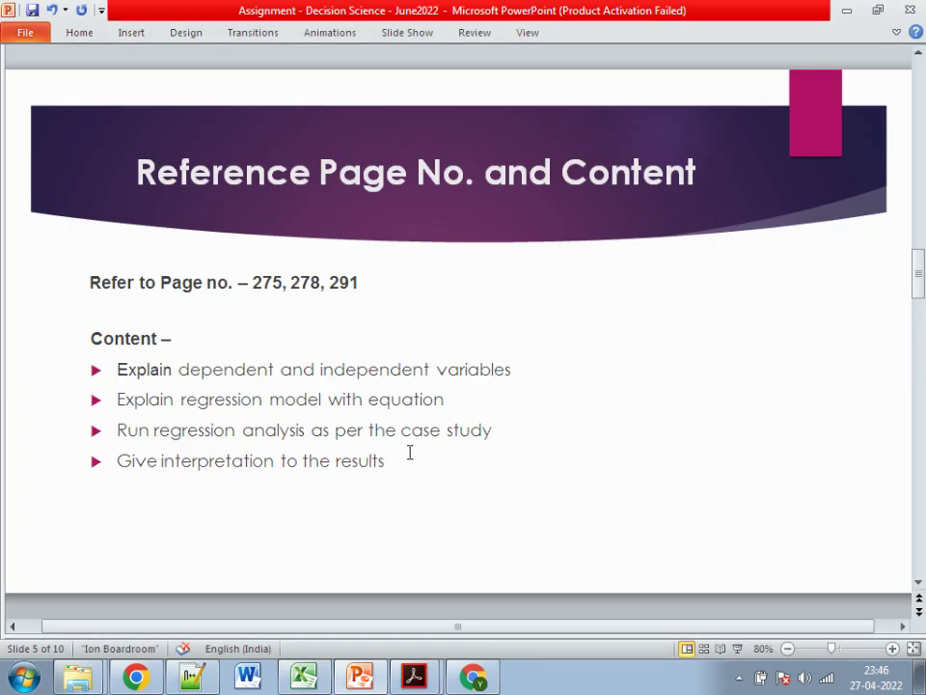
pyautogui.scroll(-2, 409, 453)
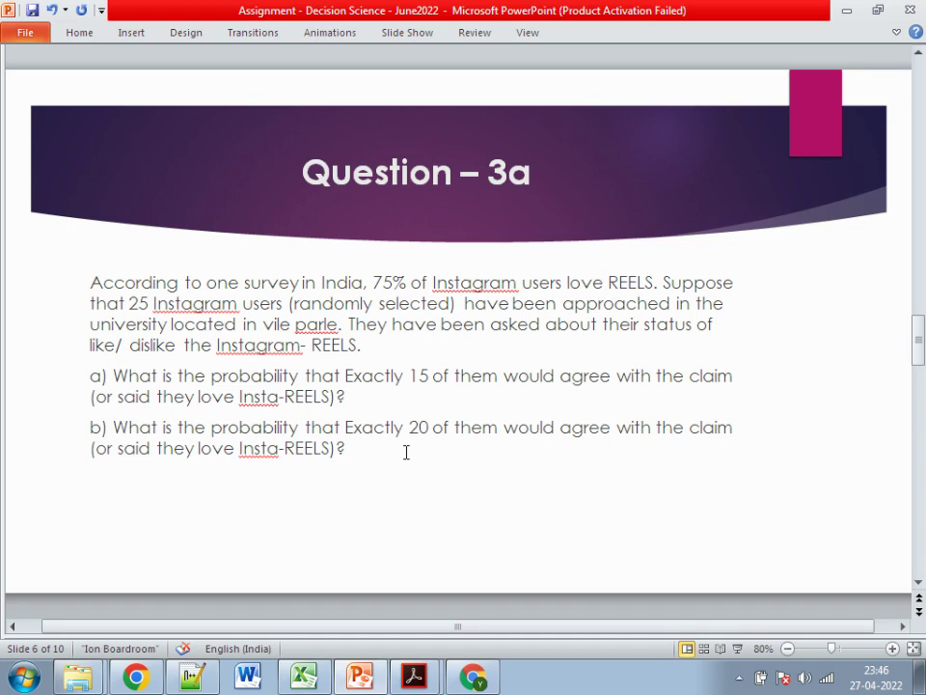
pyautogui.scroll(-1, 407, 453)
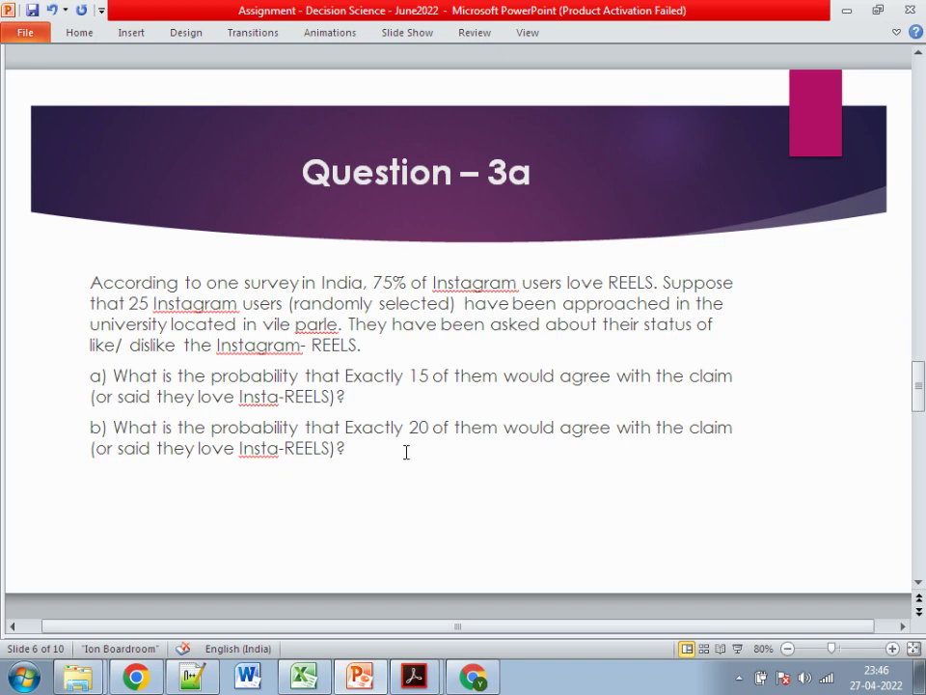
# Step: Switch to the textbook PDF, go to page 161 and find the binomial distribution assumptions
pyautogui.hotkey('alt', 'Tab')
pyautogui.hotkey('alt', 'Tab')
pyautogui.press('Tab')
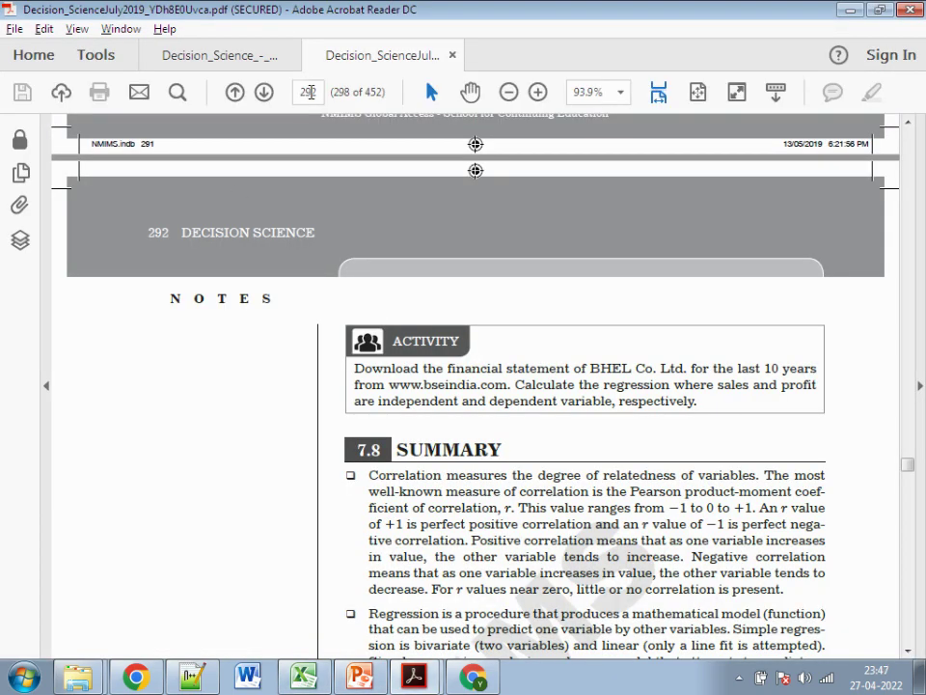
pyautogui.click(308, 92)
pyautogui.write('161')
pyautogui.press('Return')
pyautogui.scroll(-15, 321, 444)
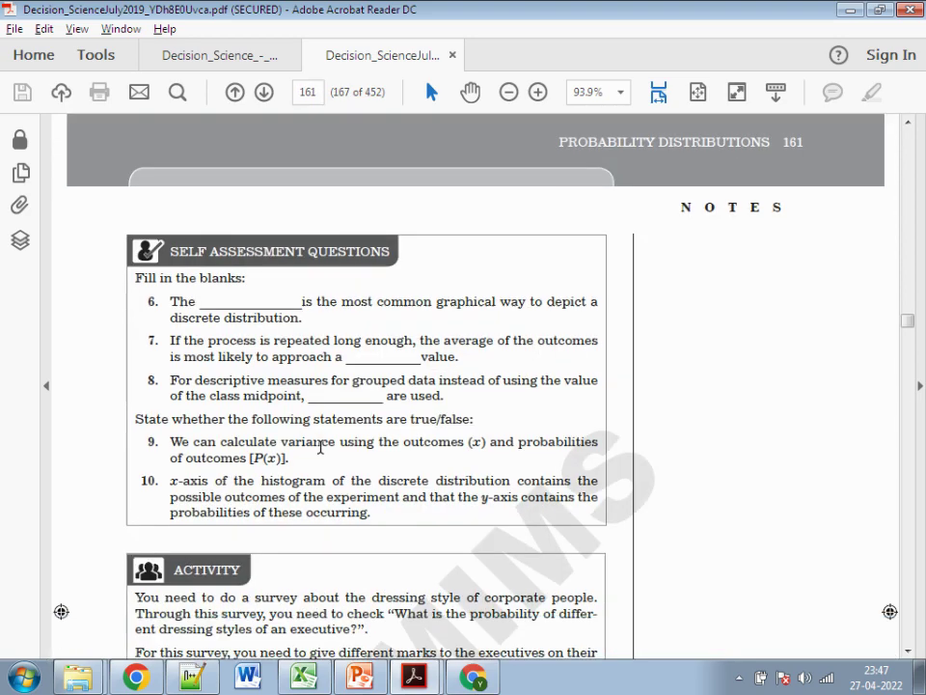
pyautogui.scroll(-12, 333, 360)
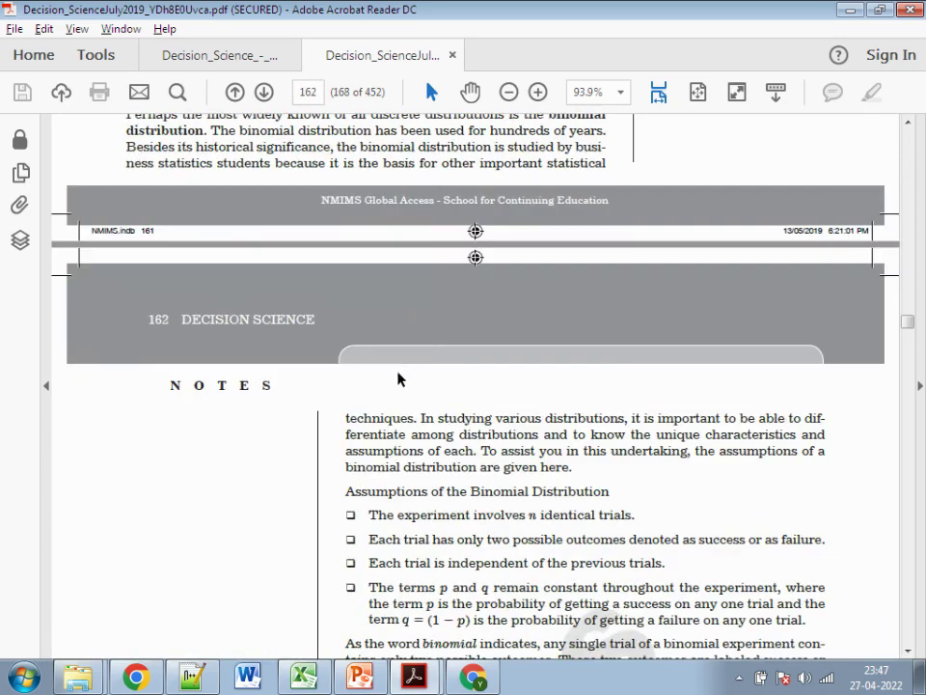
# Step: Examine the sample and population size definitions and the solved binomial examples on textbook pages 163 to 165
pyautogui.scroll(-12, 529, 436)
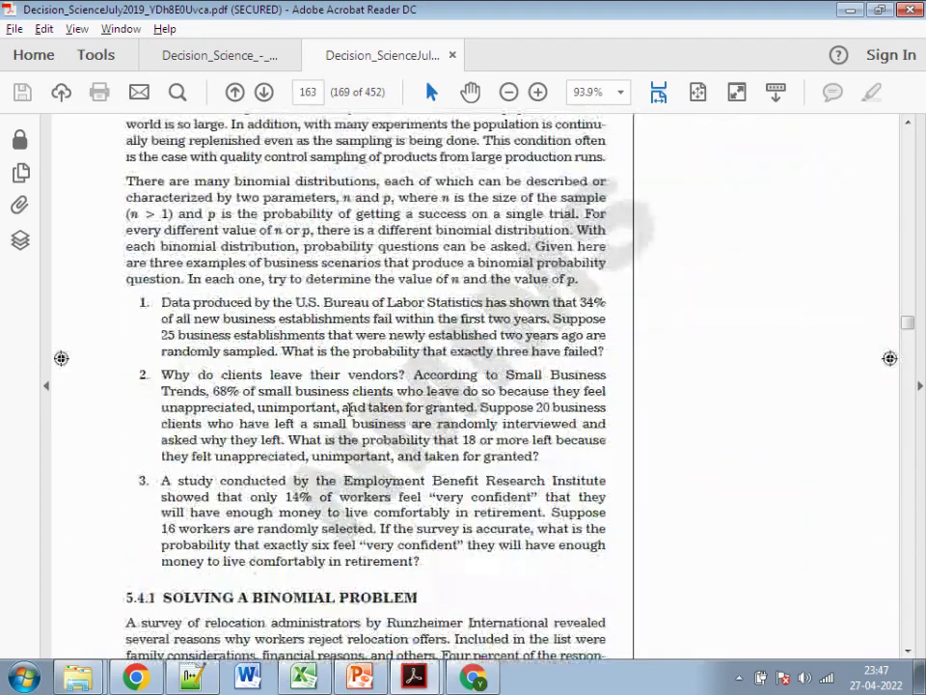
pyautogui.scroll(5, 350, 410)
pyautogui.moveTo(190, 227); pyautogui.dragTo(277, 261)
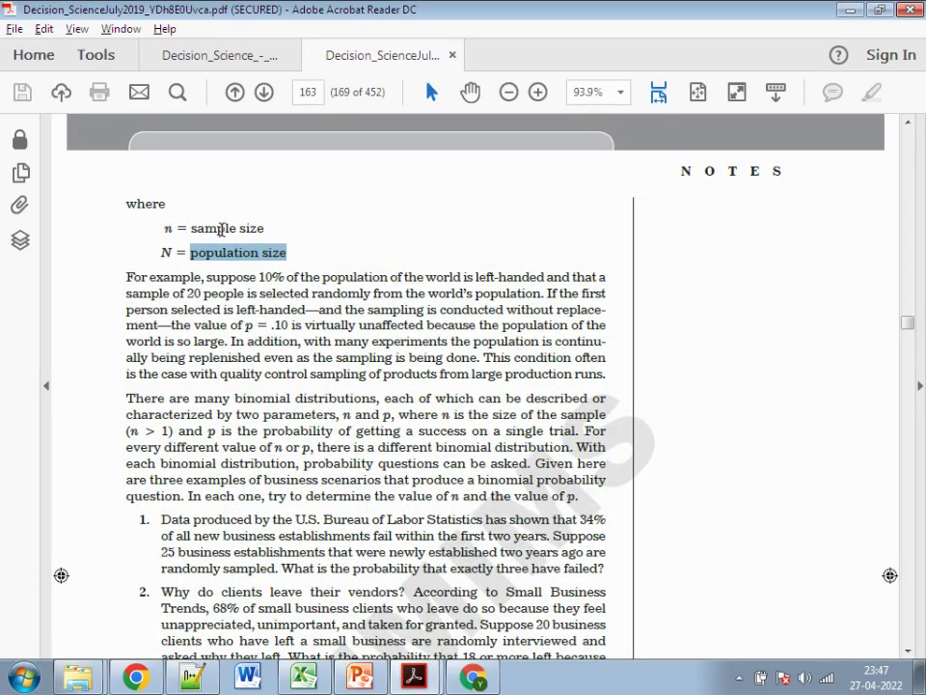
pyautogui.scroll(-10, 306, 364)
pyautogui.scroll(-12, 292, 402)
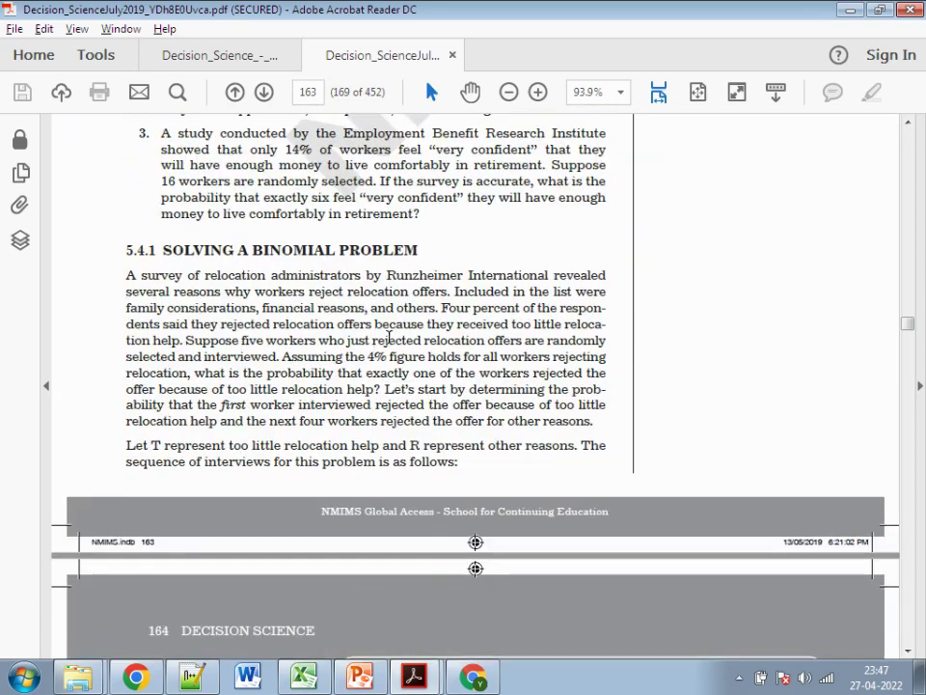
pyautogui.scroll(4, 567, 365)
pyautogui.scroll(-12, 567, 364)
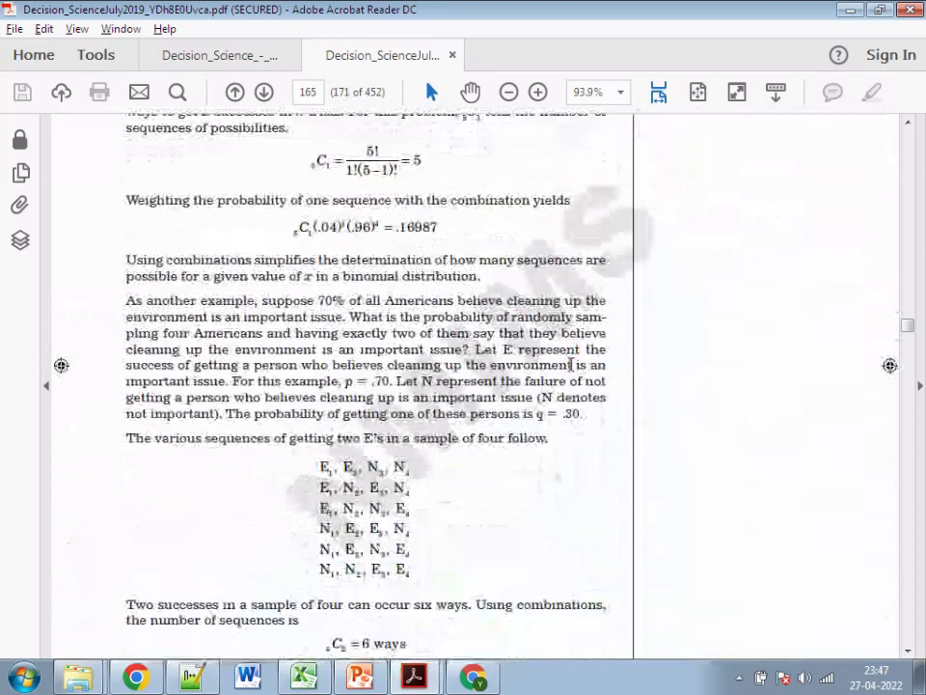
# Step: Check the content points on slide 7 in PowerPoint, then return to the textbook and find the binomial formula on page 166
pyautogui.hotkey('alt', 'Tab')
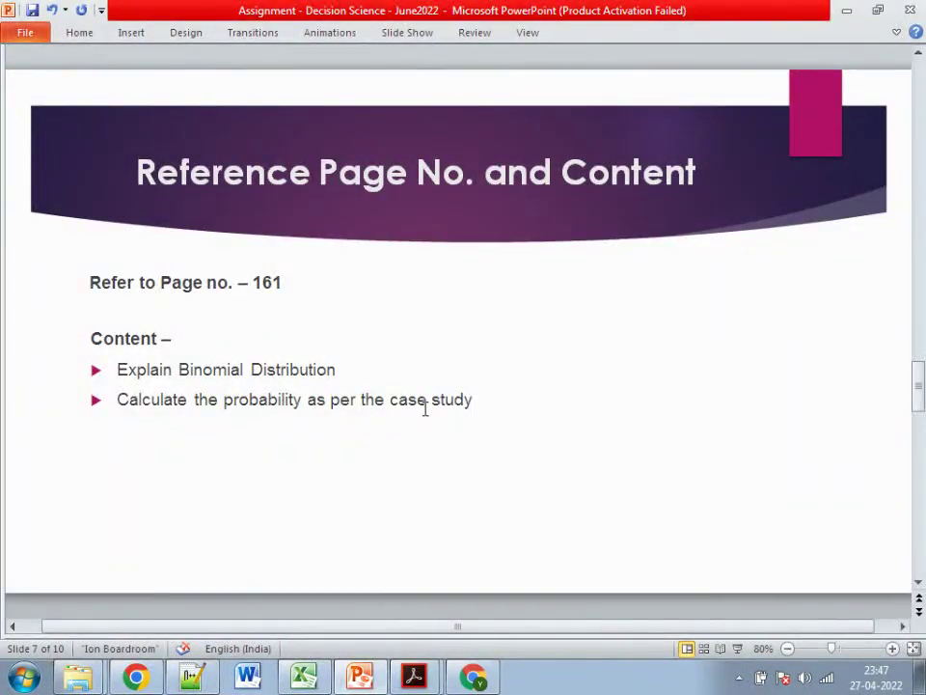
pyautogui.hotkey('alt', 'Tab')
pyautogui.scroll(-6, 426, 409)
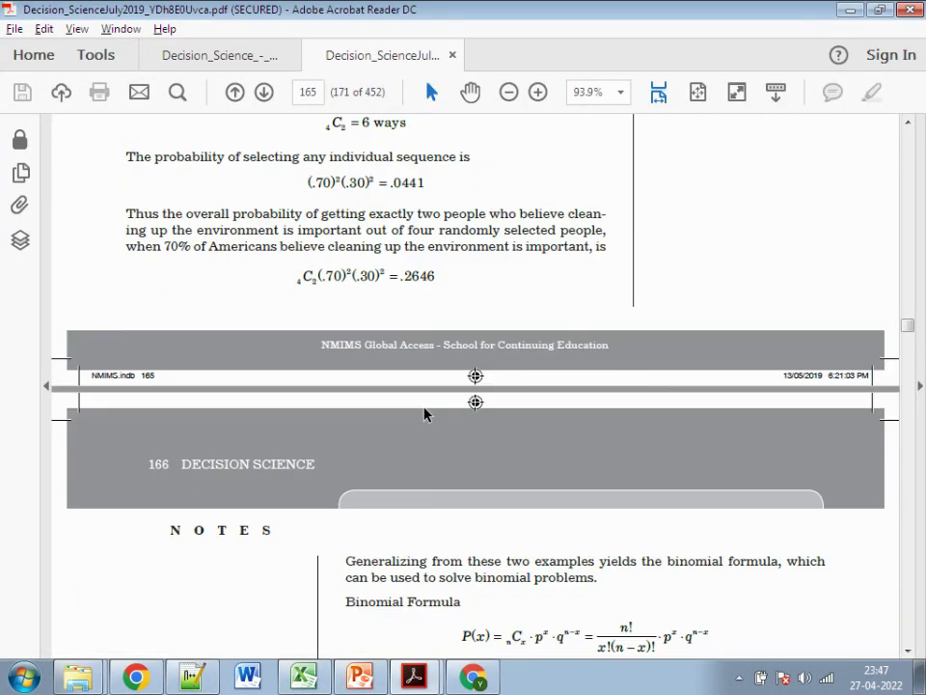
# Step: Switch to Question 3b on slide 8 in PowerPoint and highlight the mean, standard deviation and the hit conditions being asked
pyautogui.hotkey('alt', 'Tab')
pyautogui.scroll(-2, 426, 409)
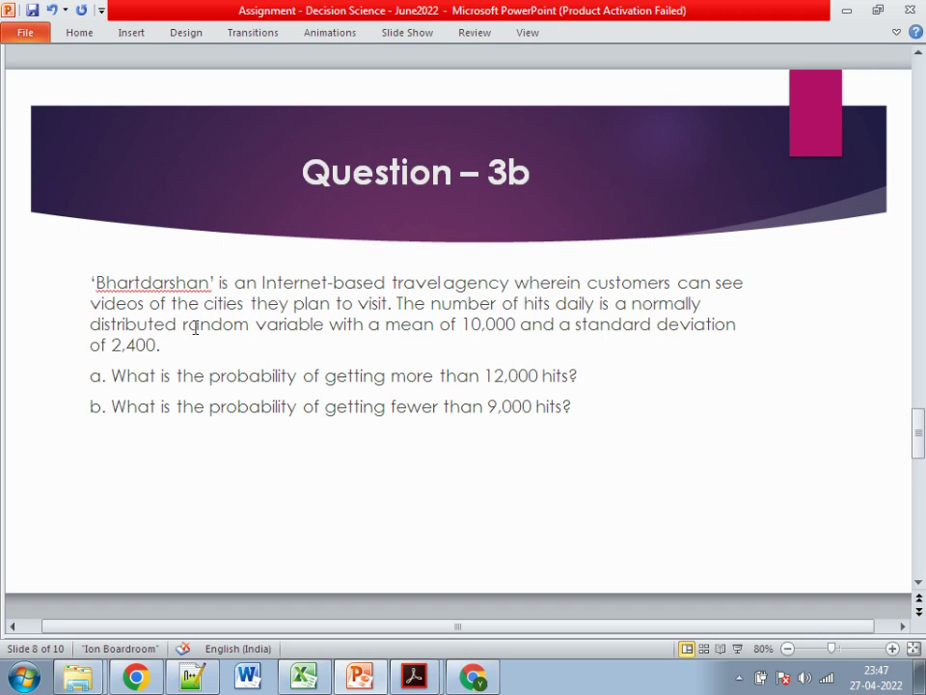
pyautogui.moveTo(367, 324); pyautogui.dragTo(533, 324)
pyautogui.click(600, 325)
pyautogui.moveTo(600, 325); pyautogui.dragTo(738, 324)
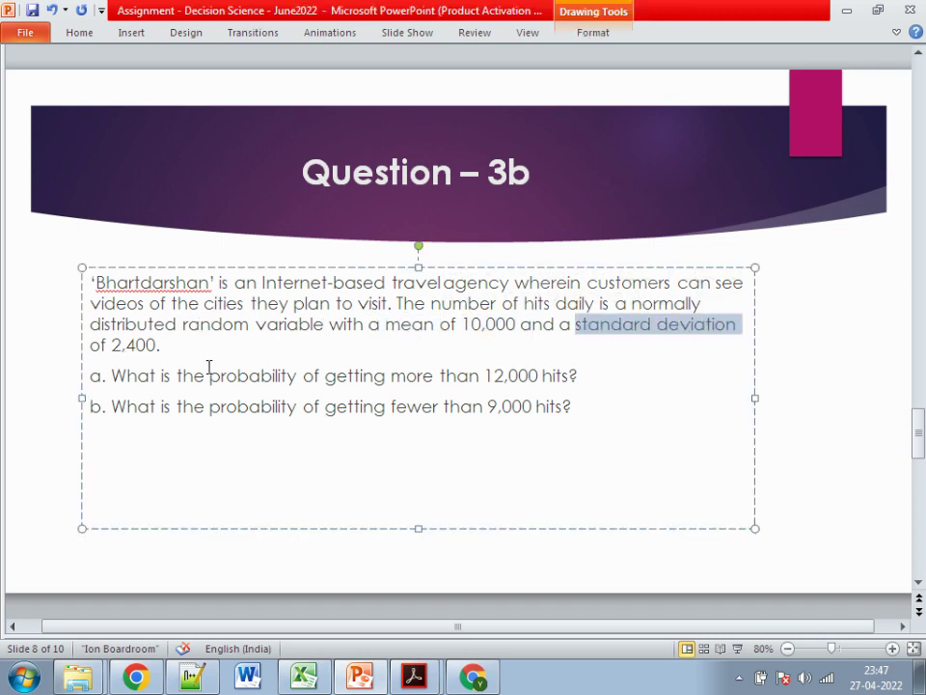
pyautogui.moveTo(325, 378); pyautogui.dragTo(479, 389)
pyautogui.moveTo(391, 406); pyautogui.dragTo(522, 440)
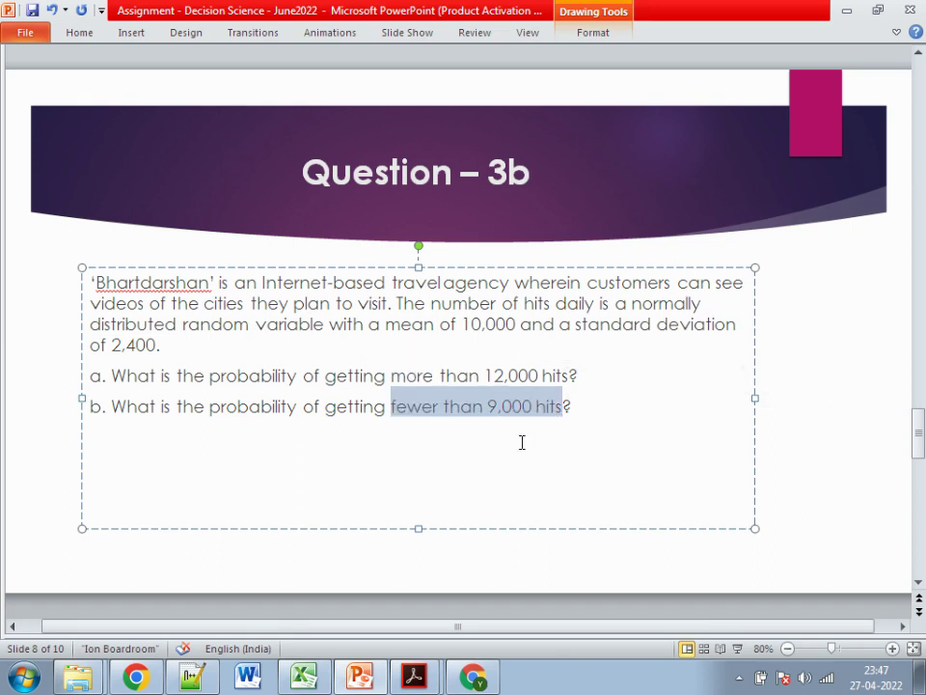
pyautogui.click(491, 438)
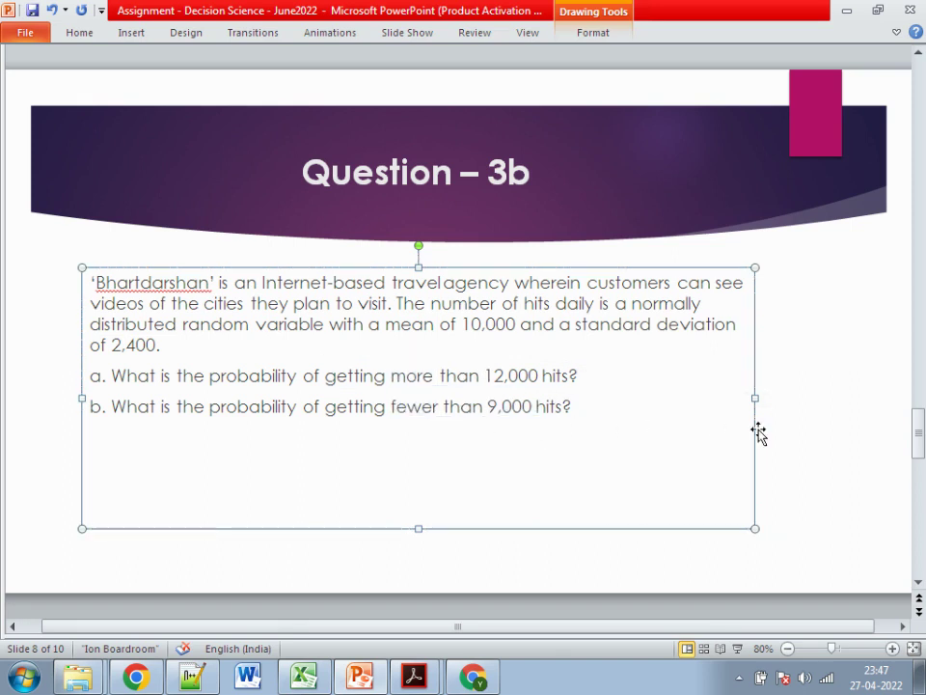
pyautogui.click(827, 432)
# Step: Advance to slide 9, then switch to the textbook and highlight the mean and standard deviation heading of section 5.4.3 on page 168
pyautogui.scroll(-1, 827, 432)
pyautogui.hotkey('alt', 'Tab')
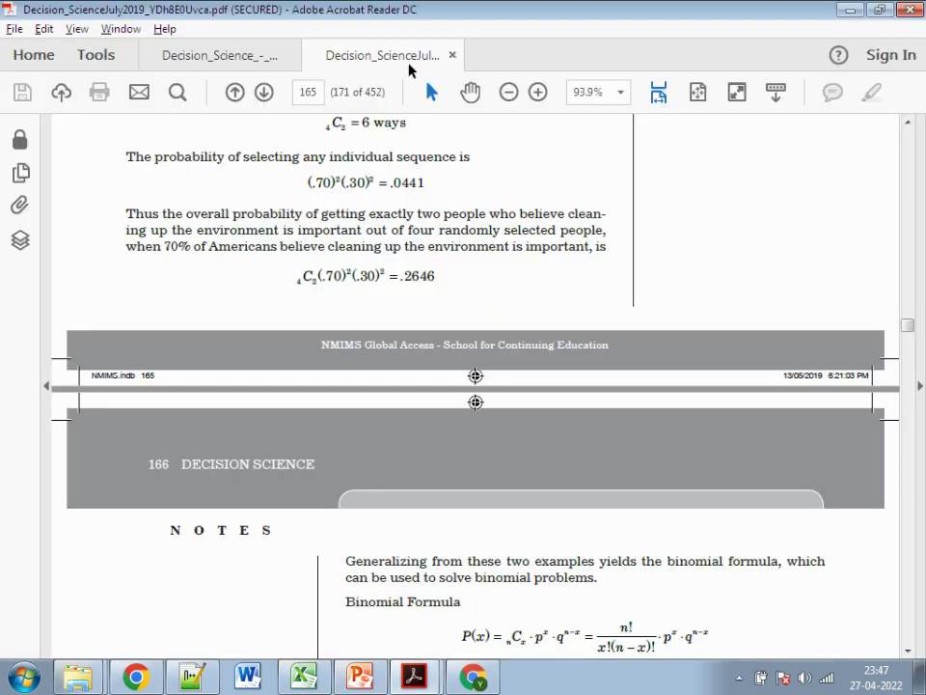
pyautogui.scroll(-10, 450, 212)
pyautogui.scroll(-15, 452, 313)
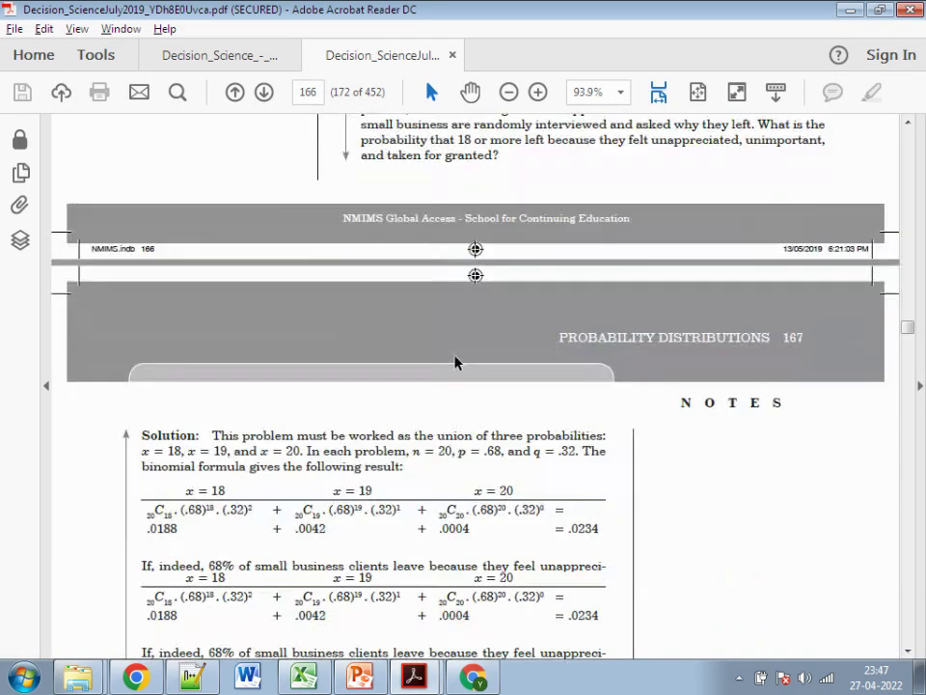
pyautogui.scroll(-15, 464, 343)
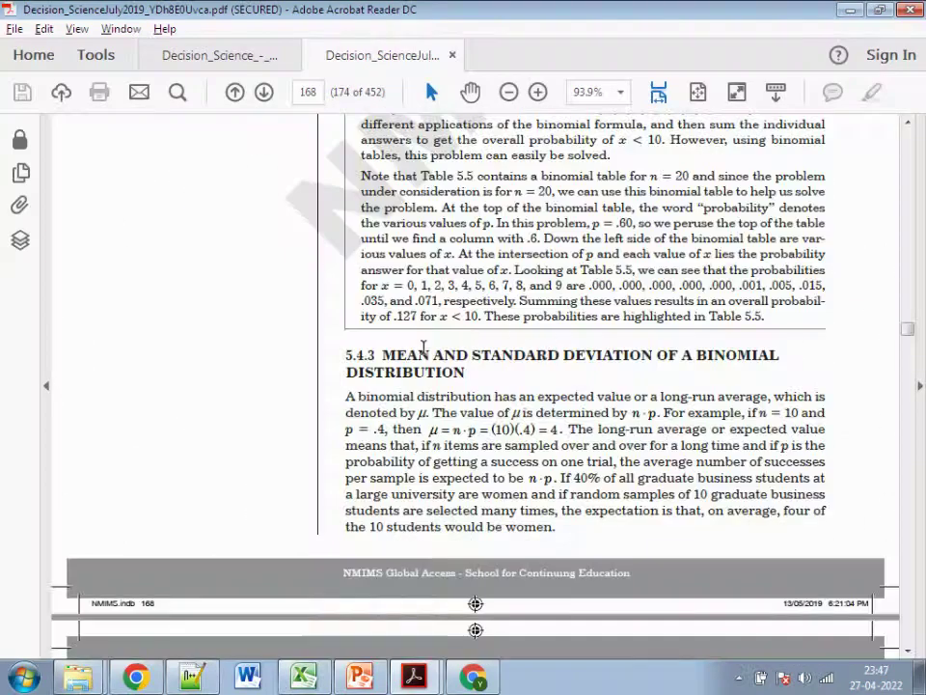
pyautogui.moveTo(383, 355); pyautogui.dragTo(654, 355)
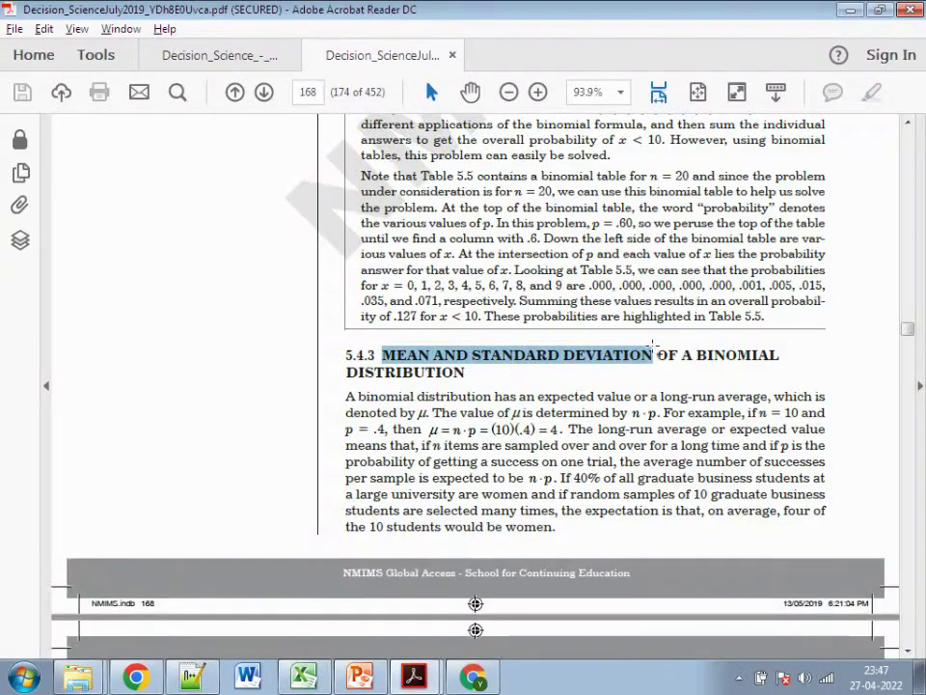
# Step: Browse the textbook from the binomial standard deviation formula on page 169 through the Poisson distribution section on page 175
pyautogui.scroll(-5, 667, 358)
pyautogui.scroll(-15, 667, 357)
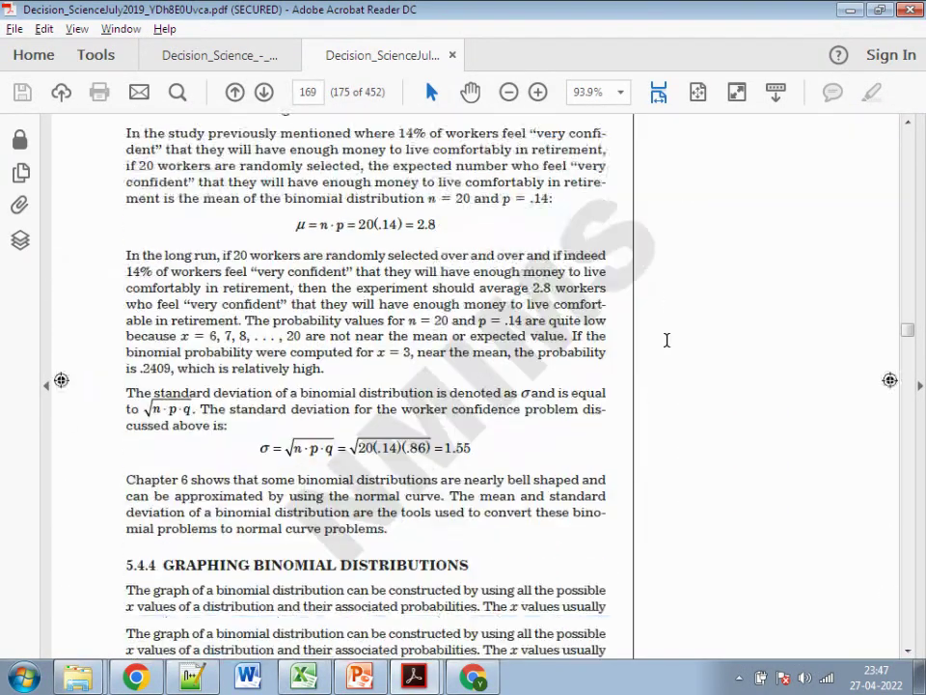
pyautogui.scroll(-15, 667, 345)
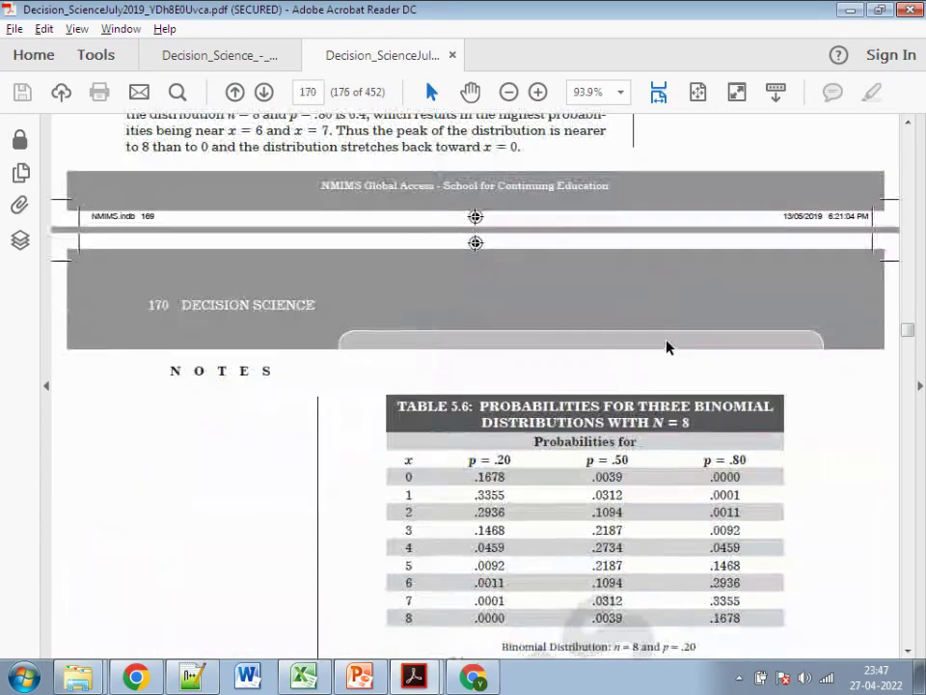
pyautogui.scroll(-15, 666, 333)
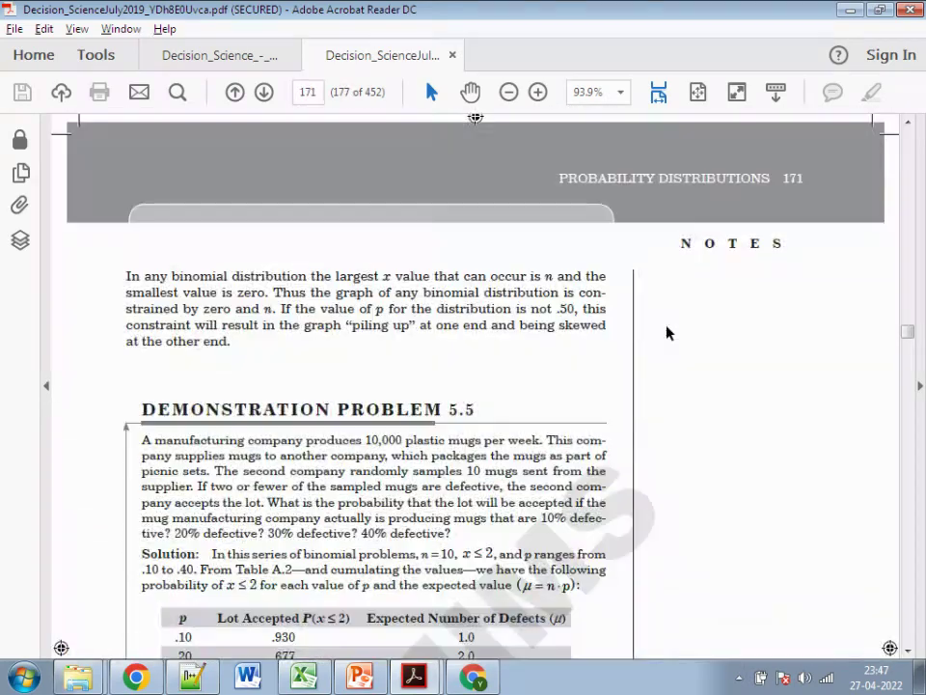
pyautogui.scroll(-15, 666, 328)
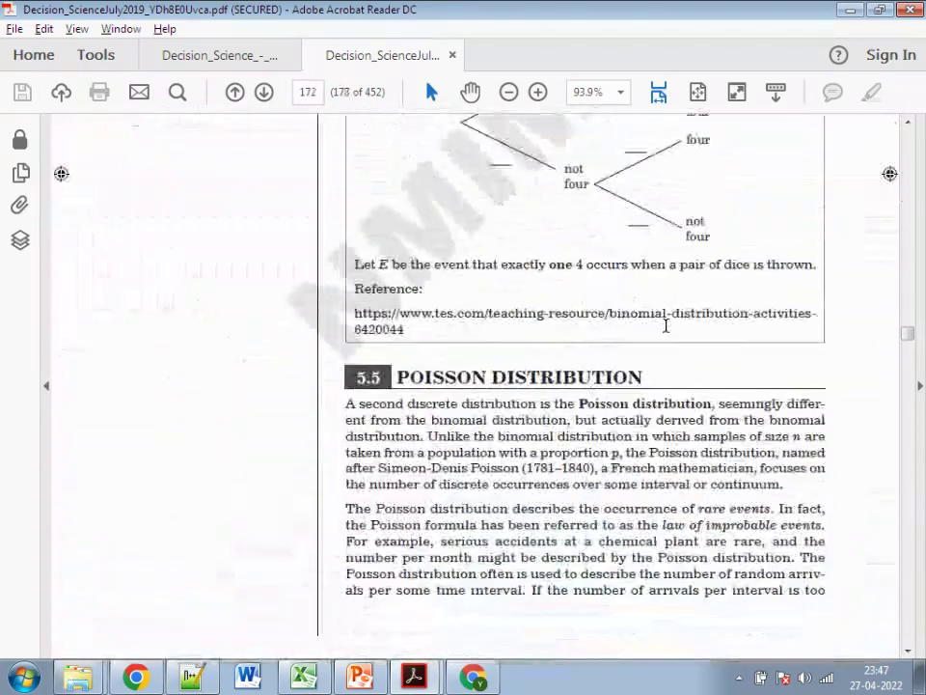
pyautogui.scroll(-15, 666, 331)
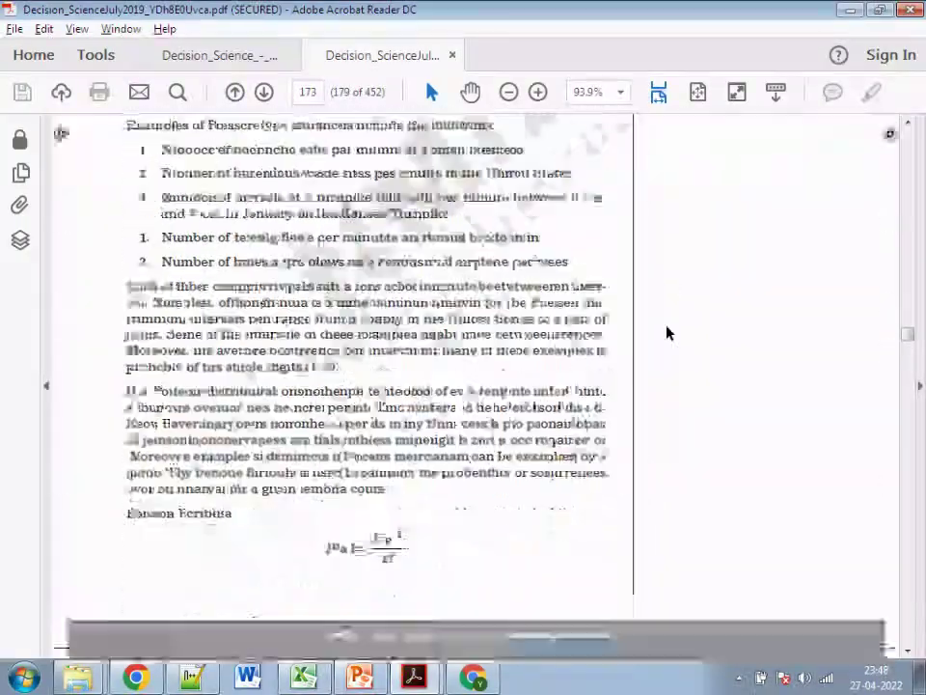
pyautogui.scroll(-15, 666, 325)
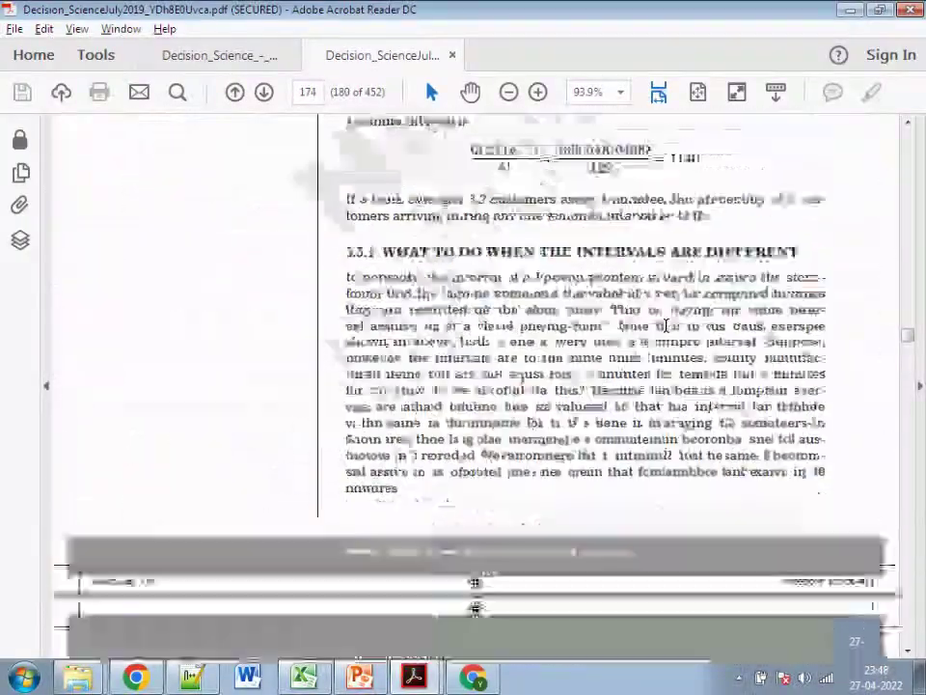
pyautogui.scroll(-12, 666, 328)
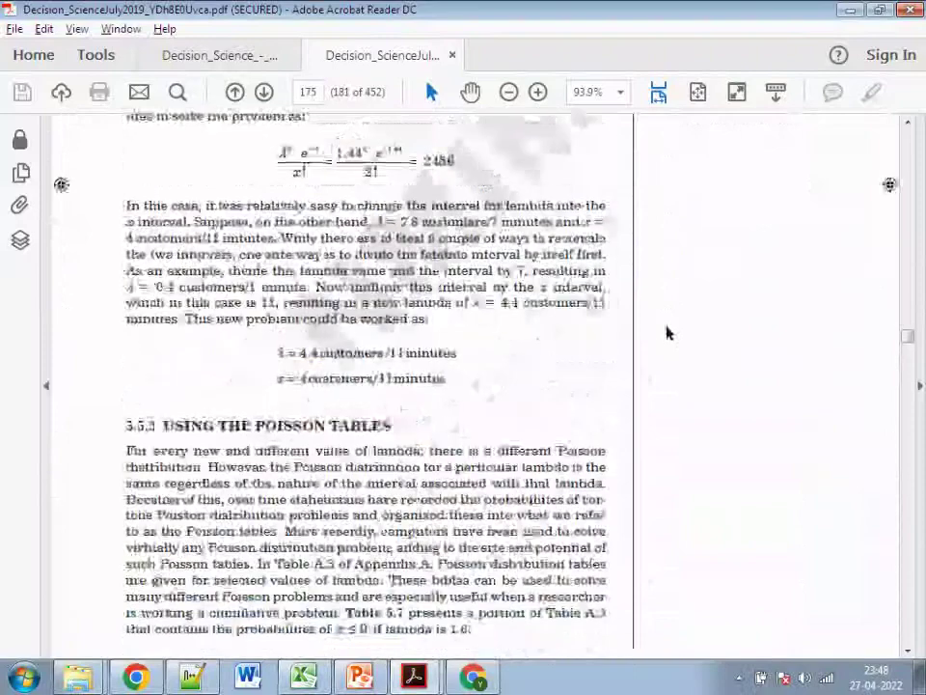
# Step: Switch to PowerPoint, review the reference page and content on slide 9, and go to the closing slide 10
pyautogui.hotkey('alt', 'Tab')
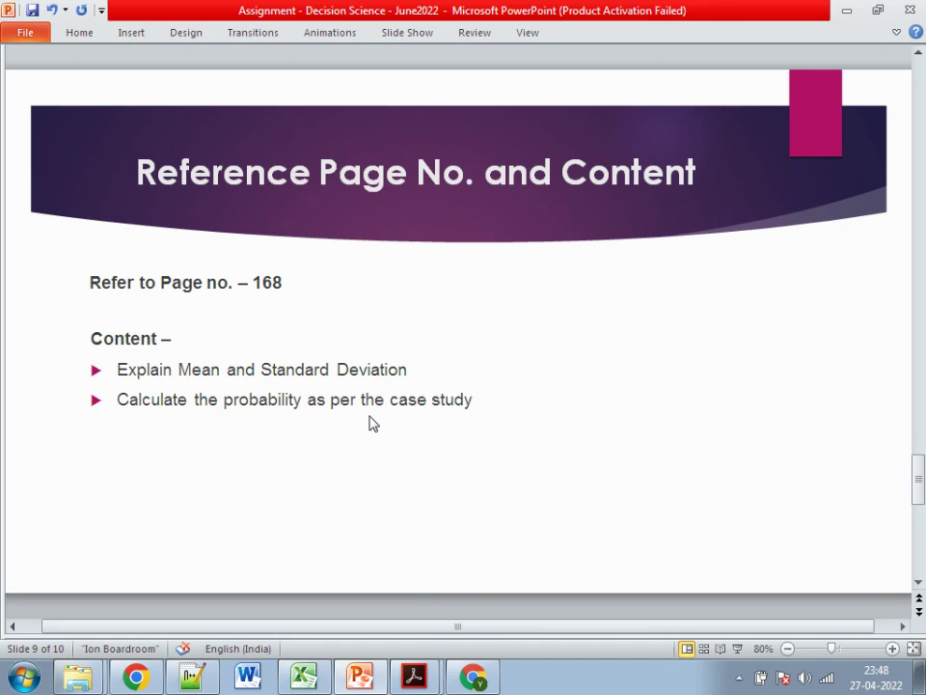
pyautogui.scroll(-3, 371, 423)
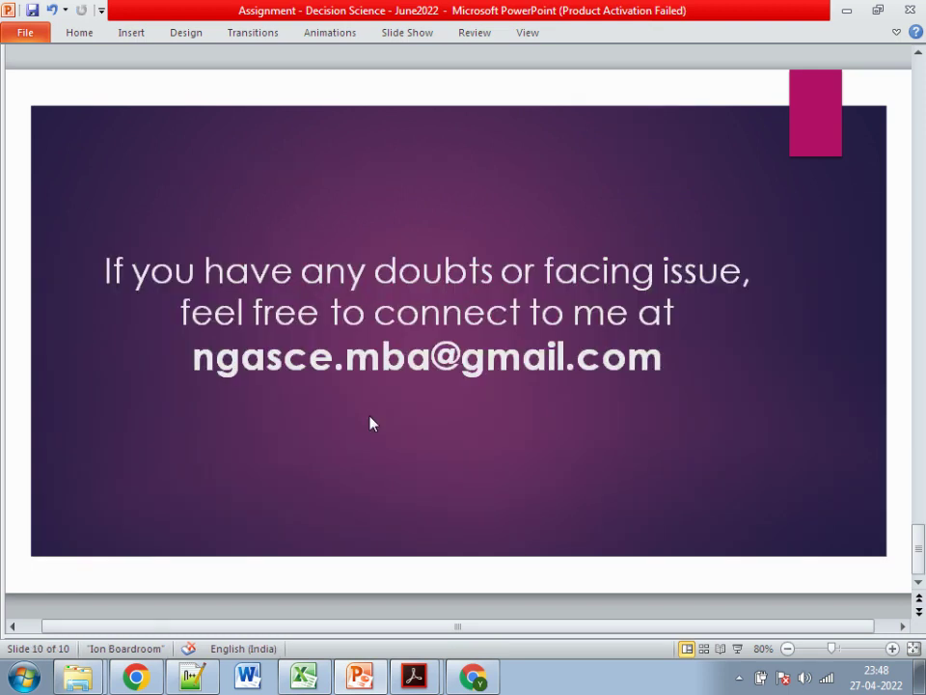